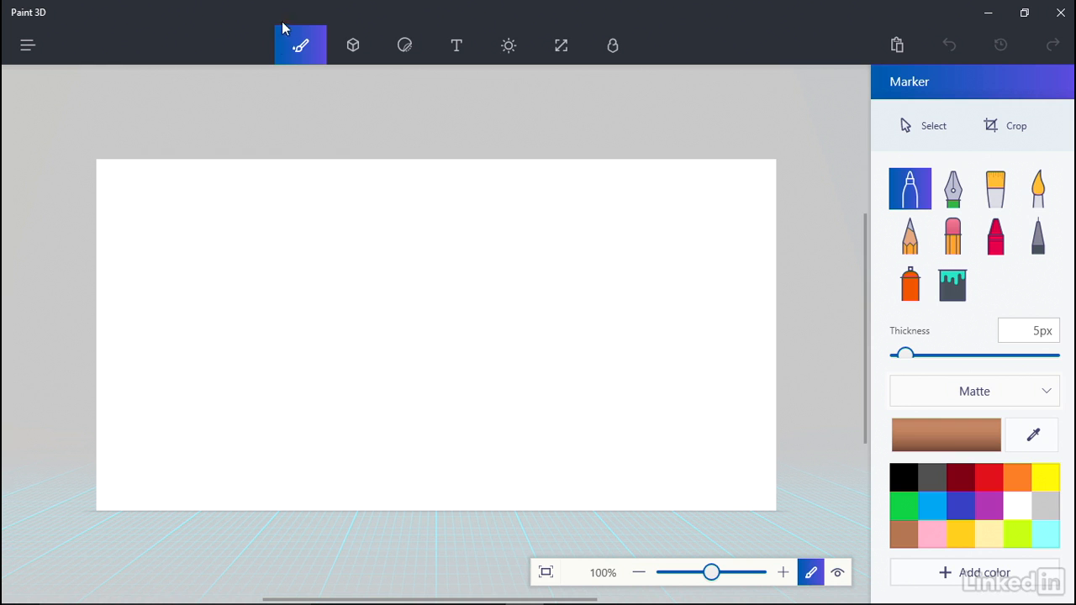
- Place a large matte indigo dog 3D model across the canvas and shift it to the canvas's centre
{"action": "left_click", "coordinate": [351, 49]}
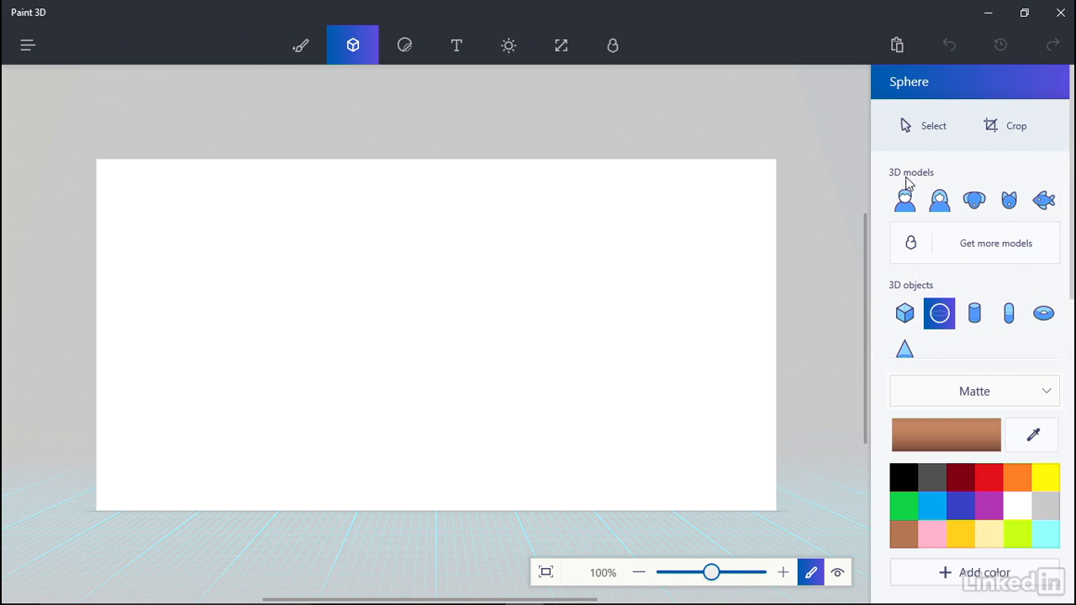
{"action": "left_click", "coordinate": [975, 206]}
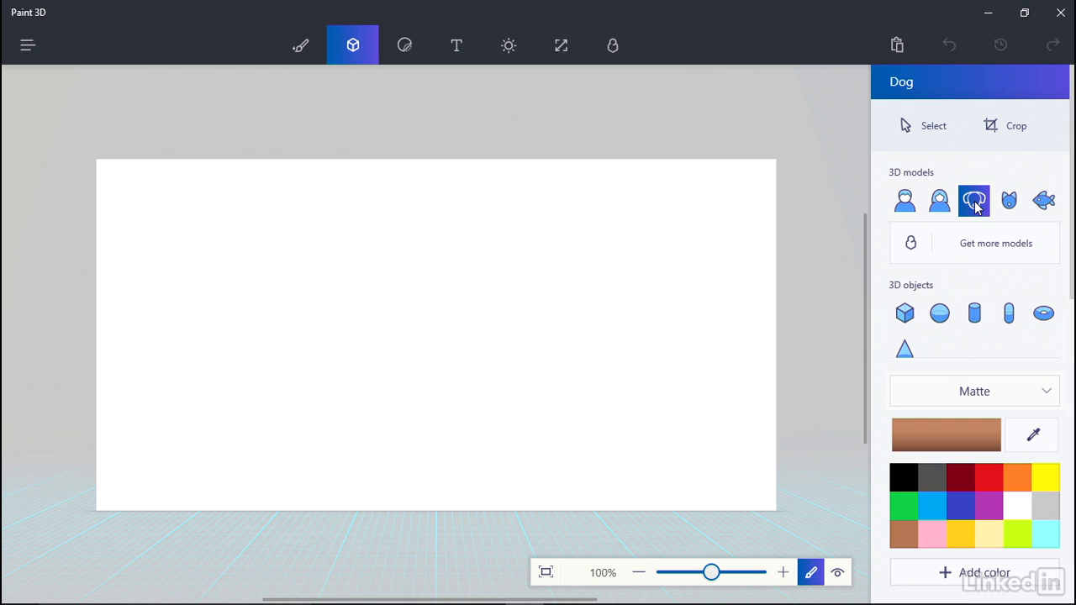
{"action": "left_click", "coordinate": [963, 508]}
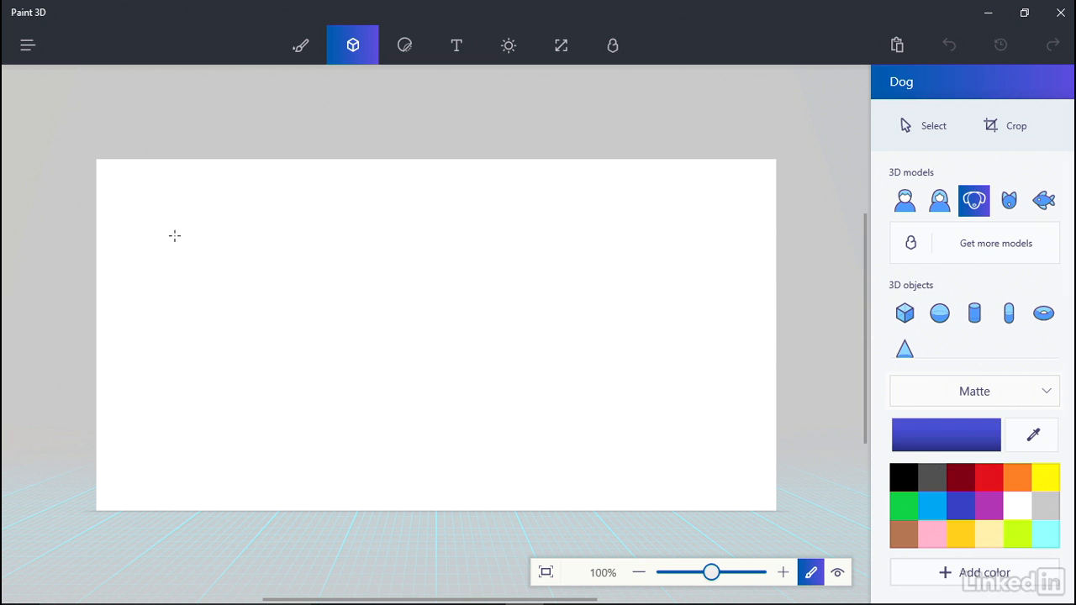
{"action": "left_click_drag", "start_coordinate": [149, 192], "coordinate": [638, 366]}
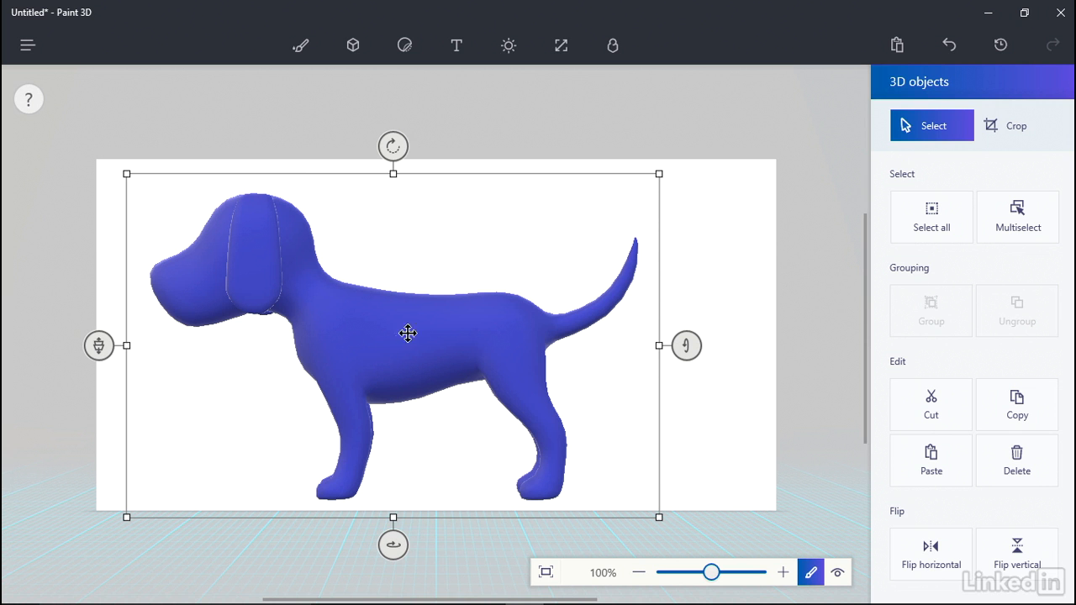
{"action": "left_click_drag", "start_coordinate": [394, 339], "coordinate": [456, 325]}
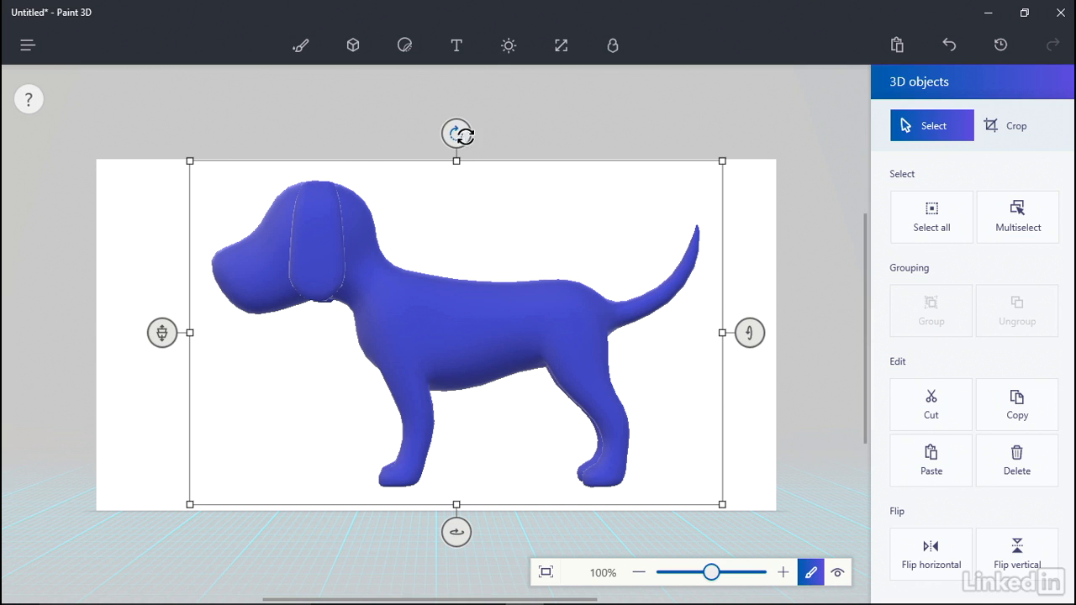
- Try rotating the dog model around each of its three axes and push it slightly back in depth
{"action": "left_click_drag", "start_coordinate": [458, 132], "coordinate": [439, 148]}
{"action": "mouse_move", "coordinate": [750, 331]}
{"action": "left_mouse_down"}
{"action": "mouse_move", "coordinate": [750, 408]}
{"action": "mouse_move", "coordinate": [752, 228]}
{"action": "mouse_move", "coordinate": [751, 338]}
{"action": "left_mouse_up"}
{"action": "mouse_move", "coordinate": [456, 528]}
{"action": "left_mouse_down"}
{"action": "mouse_move", "coordinate": [672, 531]}
{"action": "mouse_move", "coordinate": [393, 531]}
{"action": "mouse_move", "coordinate": [459, 538]}
{"action": "left_mouse_up"}
{"action": "left_click_drag", "start_coordinate": [162, 335], "coordinate": [203, 265]}
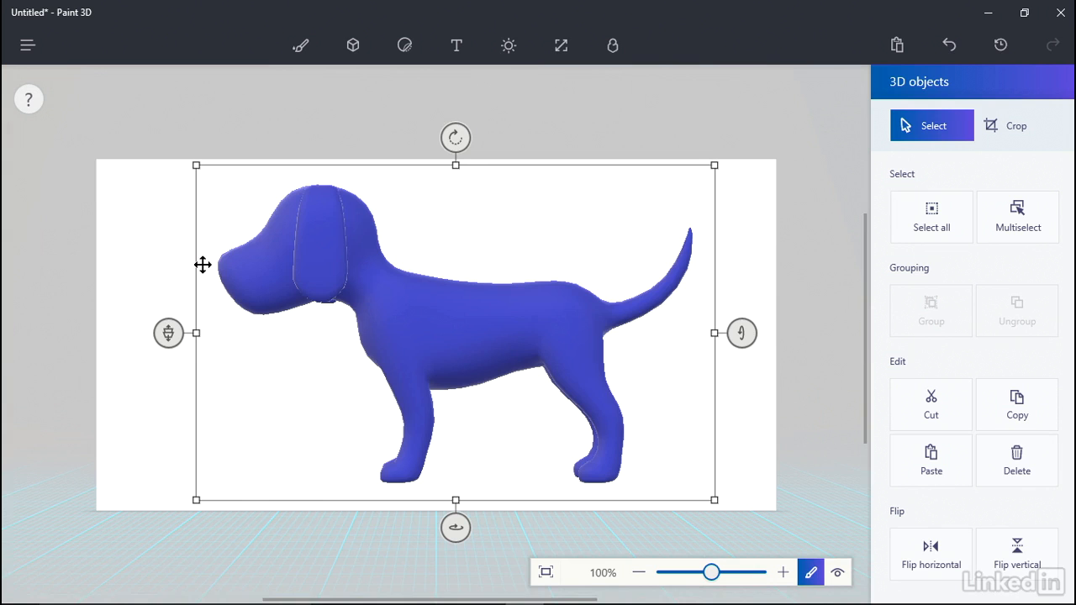
{"action": "left_click", "coordinate": [835, 230]}
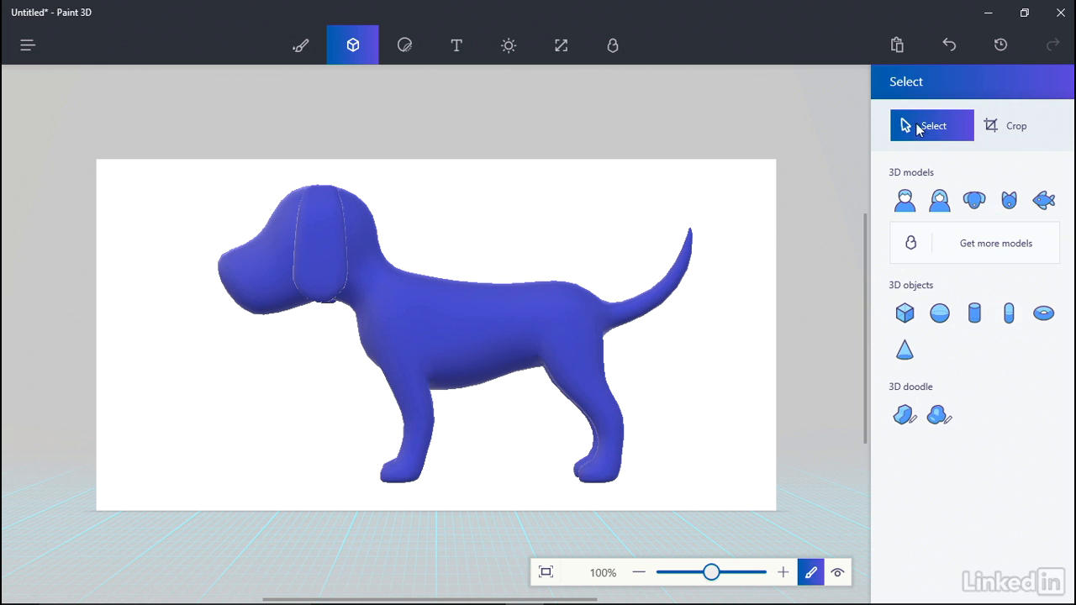
- Examine the dog model in 3D view, orbiting from its side toward its front, and return to 2D editing
{"action": "left_click", "coordinate": [515, 321]}
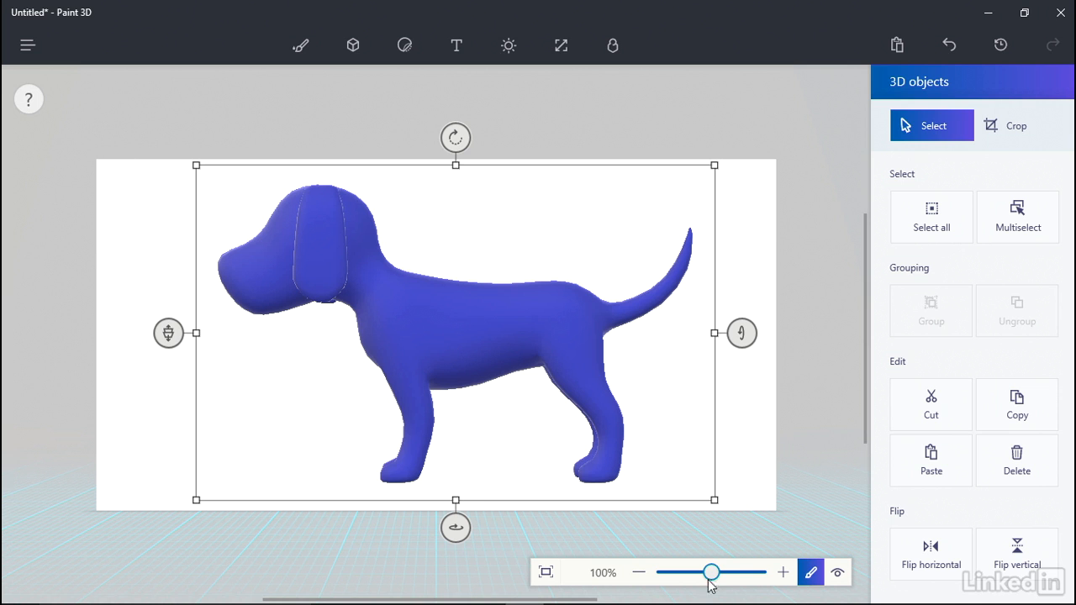
{"action": "left_click", "coordinate": [838, 573]}
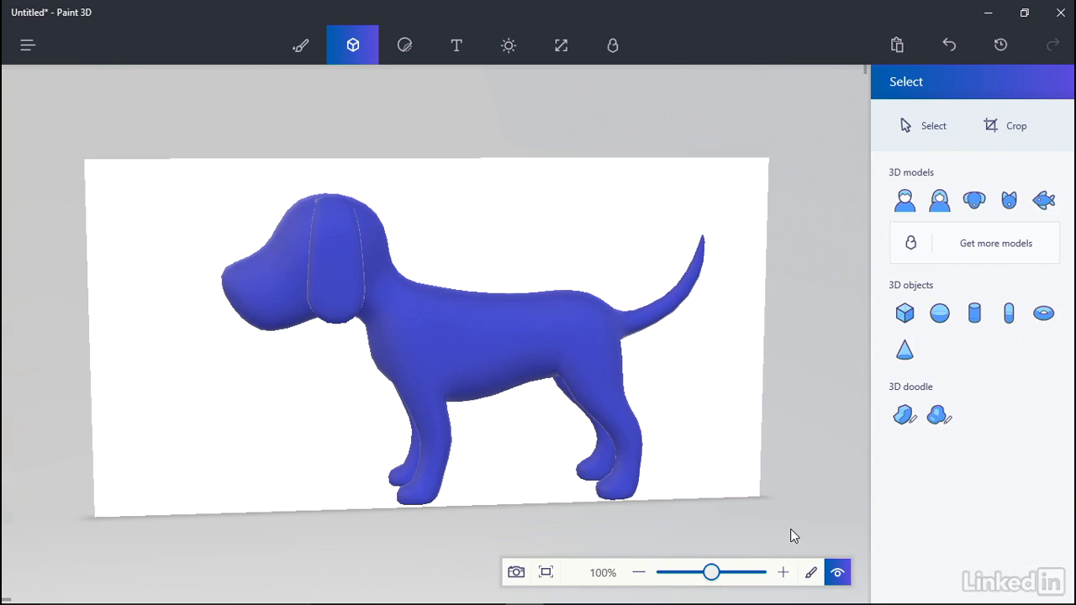
{"action": "left_click_drag", "start_coordinate": [468, 379], "coordinate": [597, 388]}
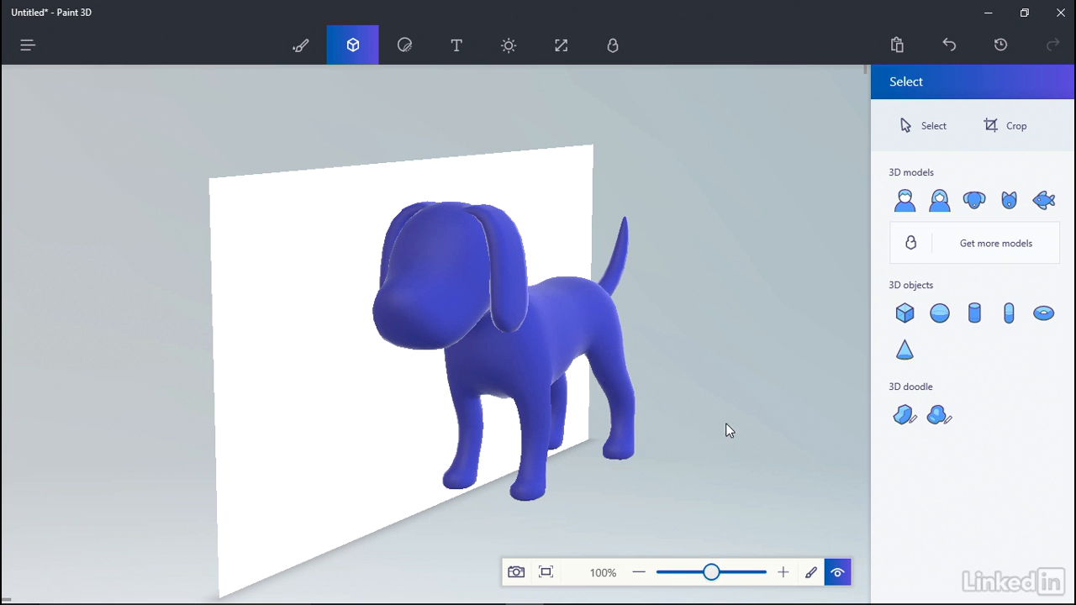
{"action": "left_click", "coordinate": [812, 573]}
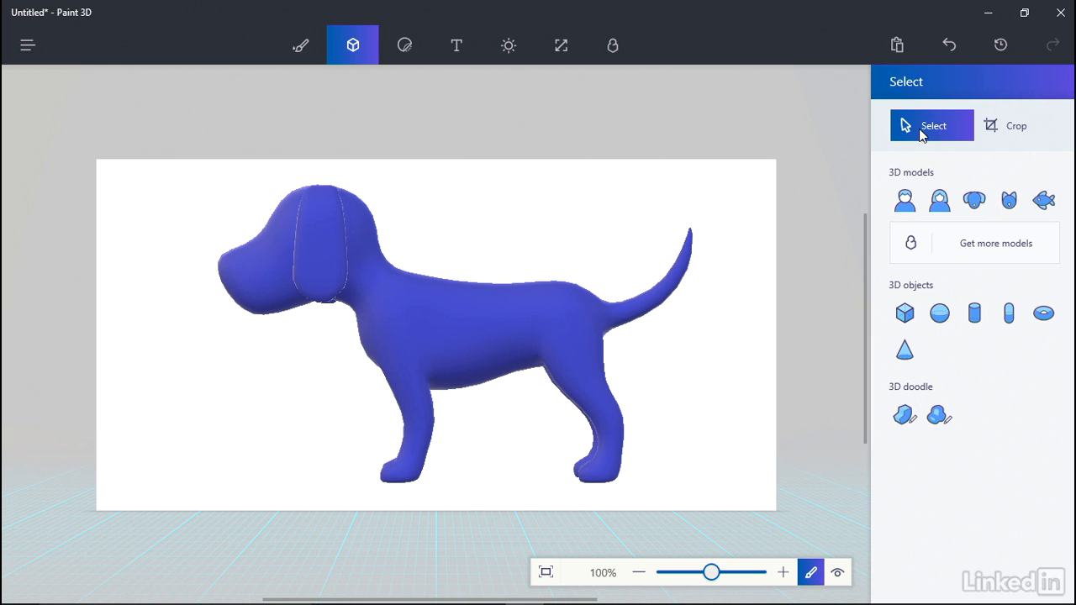
- Delete the dog model from the canvas
{"action": "left_click", "coordinate": [463, 334]}
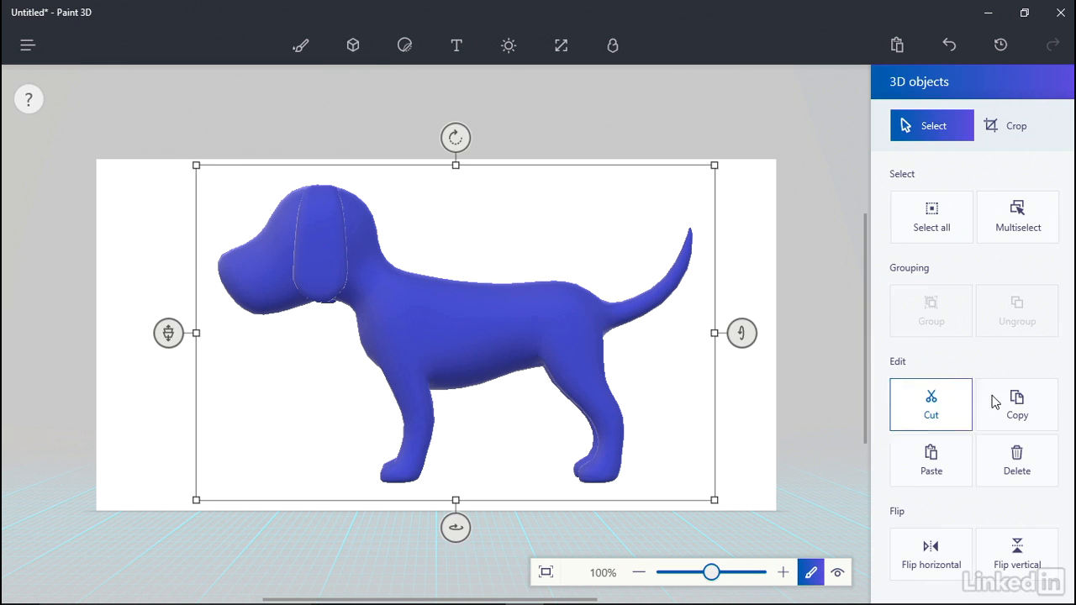
{"action": "left_click", "coordinate": [1036, 464]}
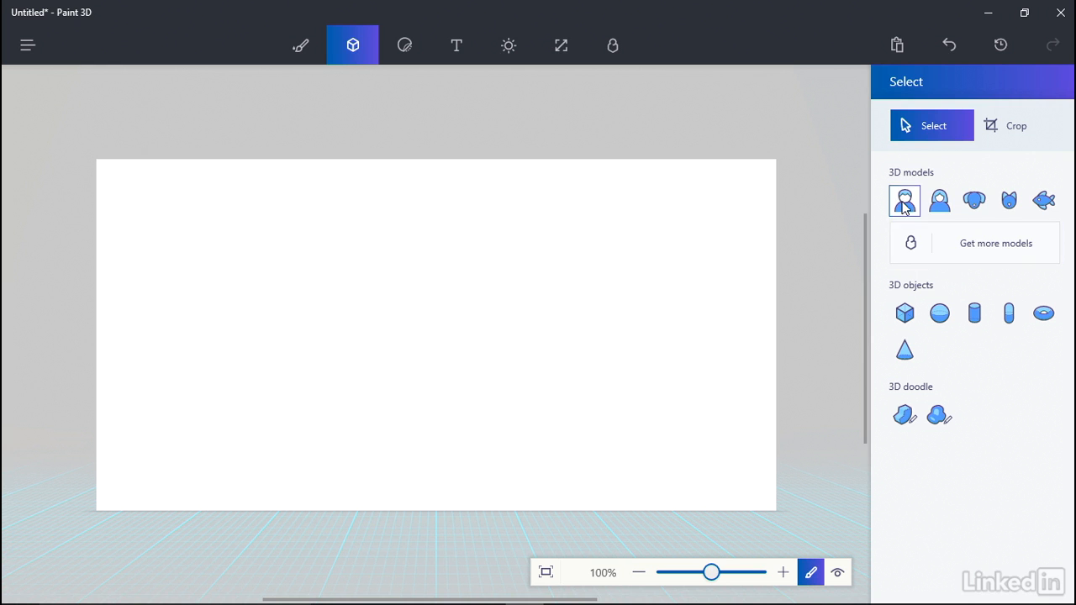
- Look at the Remix 3D library of additional models and return to the built-in 3D shapes
{"action": "left_click", "coordinate": [997, 257]}
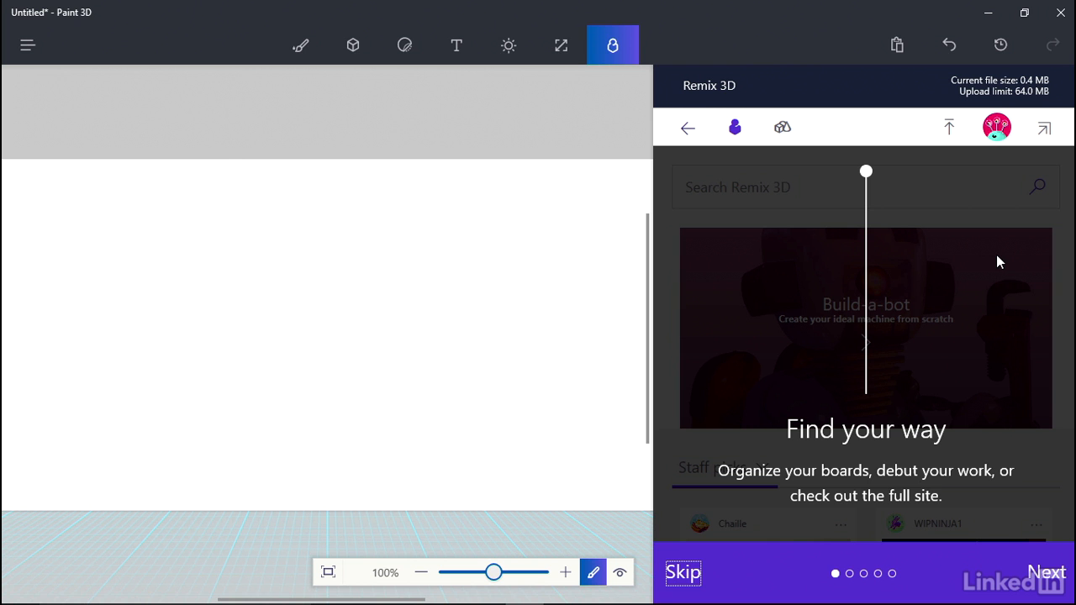
{"action": "left_click", "coordinate": [353, 46]}
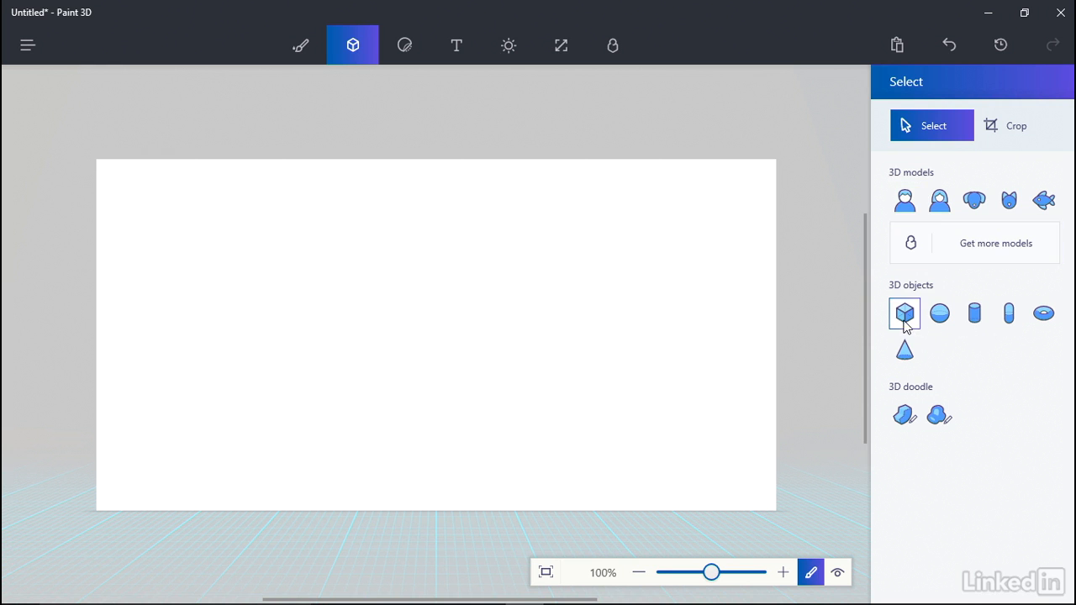
- Draw a wide, flat cylinder in matte light yellow across the upper part of the canvas
{"action": "left_click", "coordinate": [975, 317]}
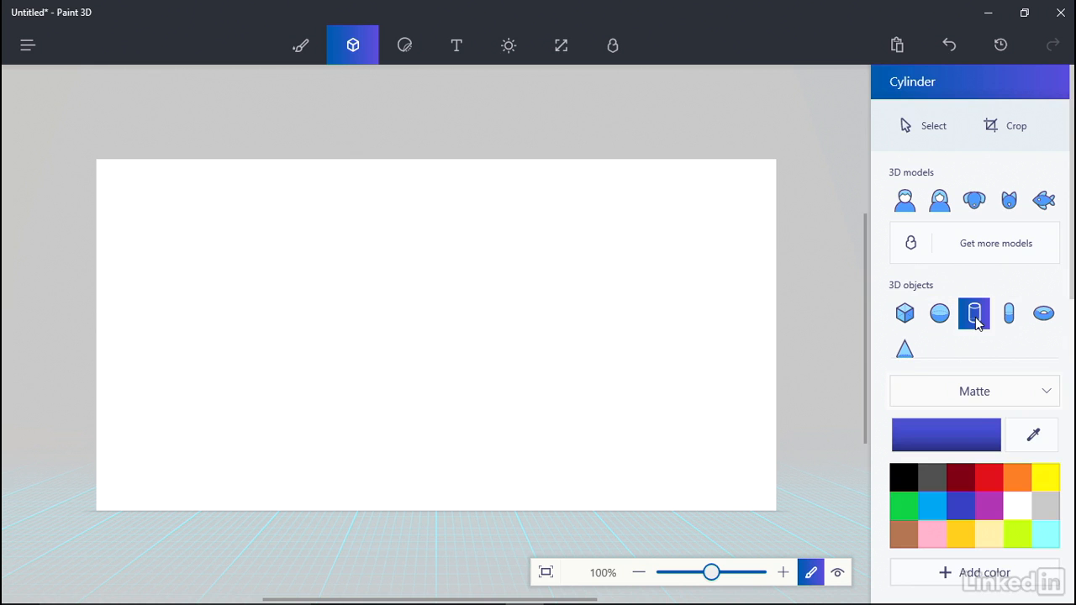
{"action": "left_click", "coordinate": [984, 529]}
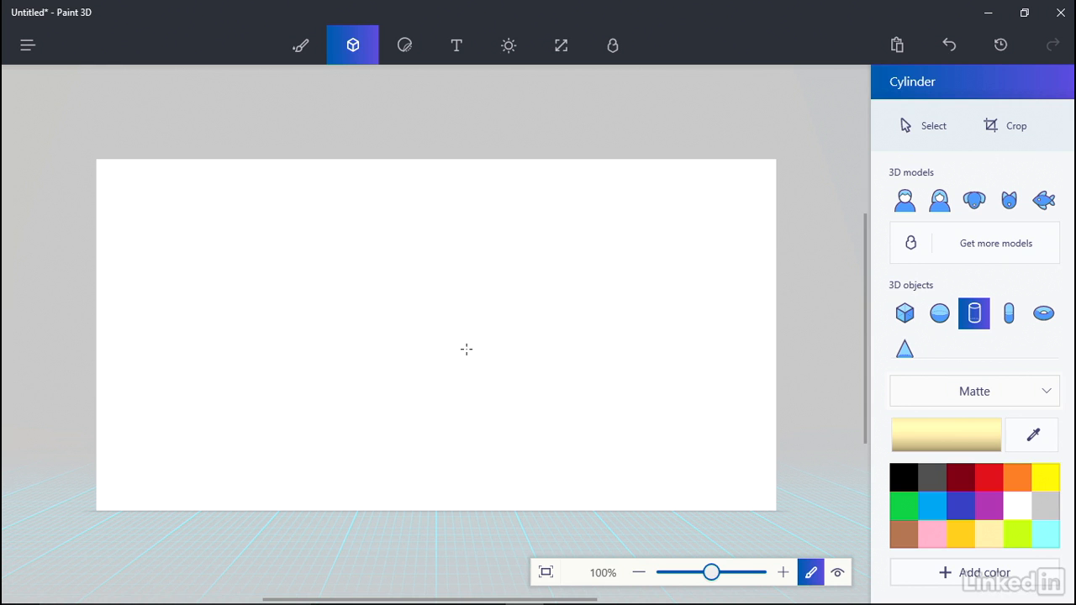
{"action": "left_click_drag", "start_coordinate": [163, 242], "coordinate": [717, 317]}
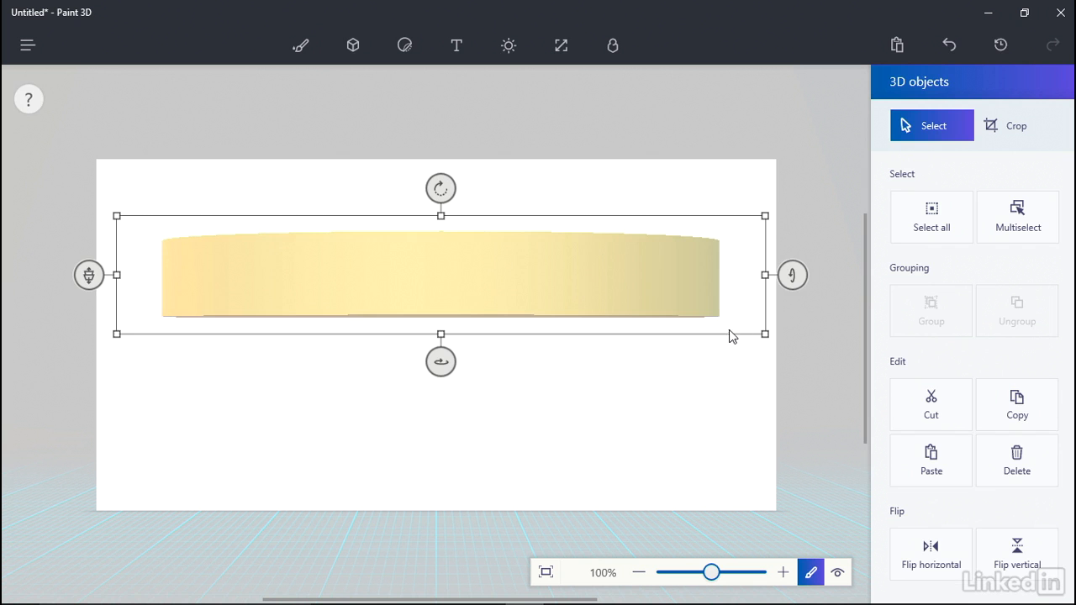
- Turn the cylinder so its circular face points forward, then resize and centre it to fit the canvas height
{"action": "left_click_drag", "start_coordinate": [792, 275], "coordinate": [787, 554]}
{"action": "left_click_drag", "start_coordinate": [430, 250], "coordinate": [432, 376]}
{"action": "left_click_drag", "start_coordinate": [739, 94], "coordinate": [541, 292]}
{"action": "left_click_drag", "start_coordinate": [363, 463], "coordinate": [471, 315]}
{"action": "left_click_drag", "start_coordinate": [647, 158], "coordinate": [603, 211]}
{"action": "left_click_drag", "start_coordinate": [353, 392], "coordinate": [373, 361]}
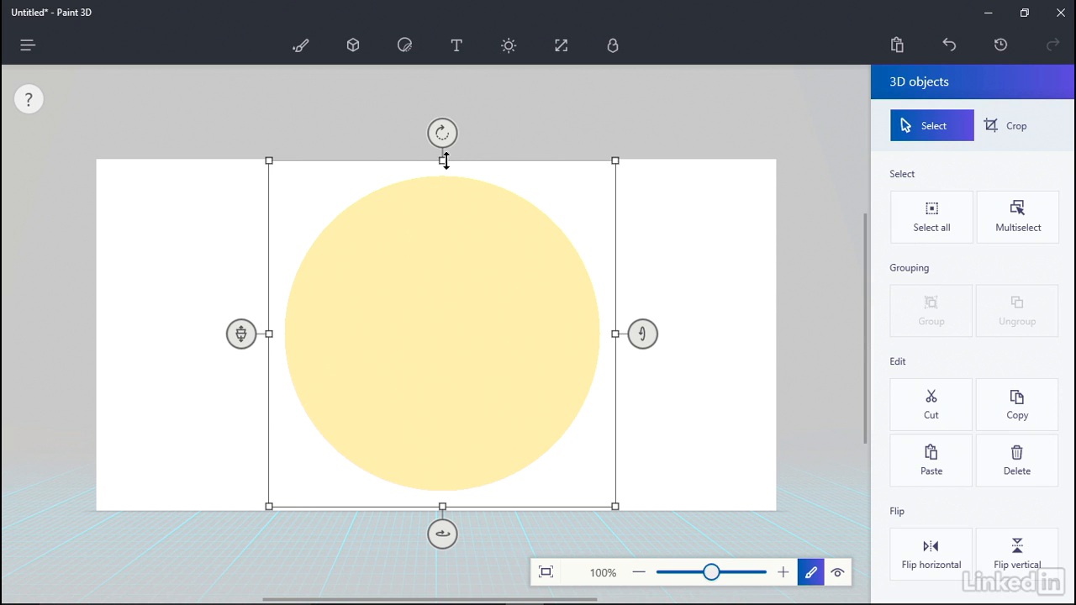
- Squash the disc vertically into an oval and tilt it slightly clockwise in the middle of the canvas
{"action": "left_click_drag", "start_coordinate": [443, 160], "coordinate": [442, 218]}
{"action": "left_click_drag", "start_coordinate": [442, 381], "coordinate": [443, 346]}
{"action": "left_click_drag", "start_coordinate": [442, 156], "coordinate": [479, 157]}
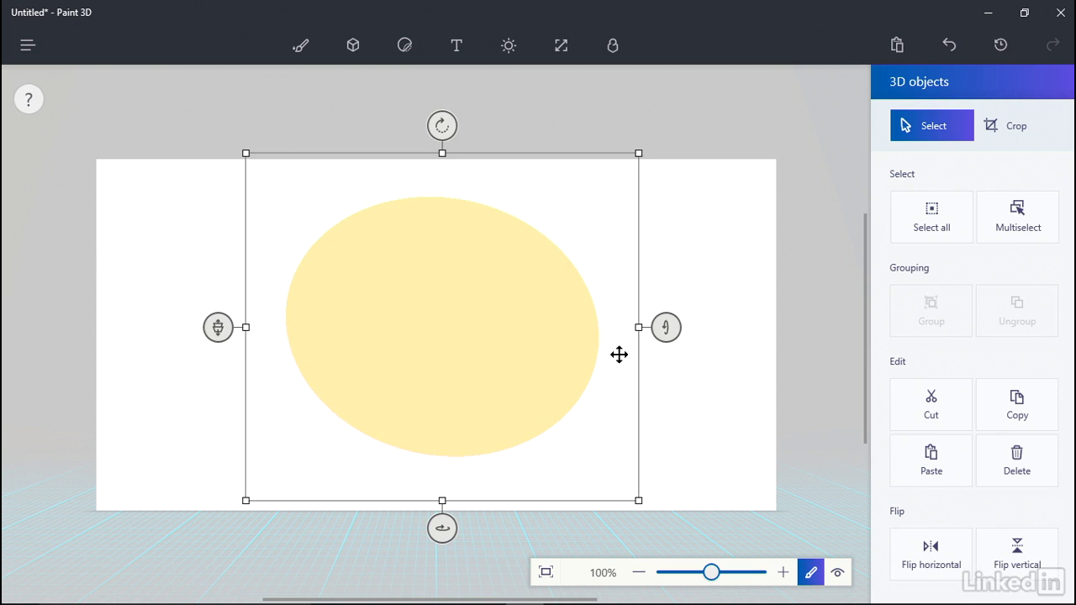
{"action": "mouse_move", "coordinate": [668, 328]}
{"action": "left_mouse_down"}
{"action": "mouse_move", "coordinate": [665, 350]}
{"action": "mouse_move", "coordinate": [665, 315]}
{"action": "mouse_move", "coordinate": [665, 330]}
{"action": "left_mouse_up"}
{"action": "mouse_move", "coordinate": [440, 533]}
{"action": "left_mouse_down"}
{"action": "mouse_move", "coordinate": [401, 529]}
{"action": "mouse_move", "coordinate": [437, 534]}
{"action": "left_mouse_up"}
- Place the wood texture from the sticker textures on the yellow oval
{"action": "left_click", "coordinate": [405, 47]}
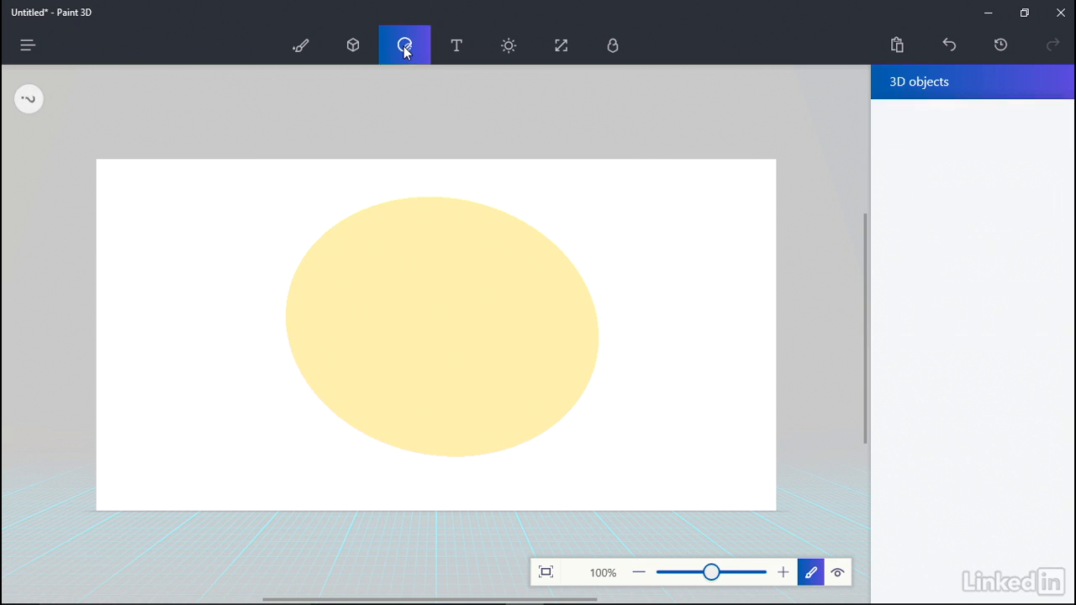
{"action": "left_click", "coordinate": [952, 196]}
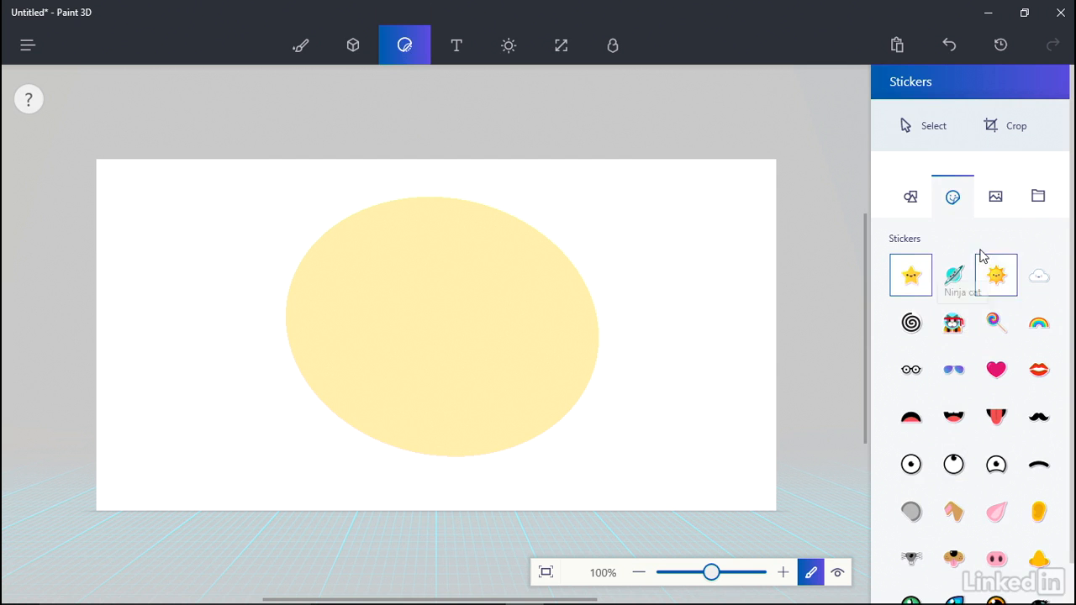
{"action": "left_click", "coordinate": [997, 199]}
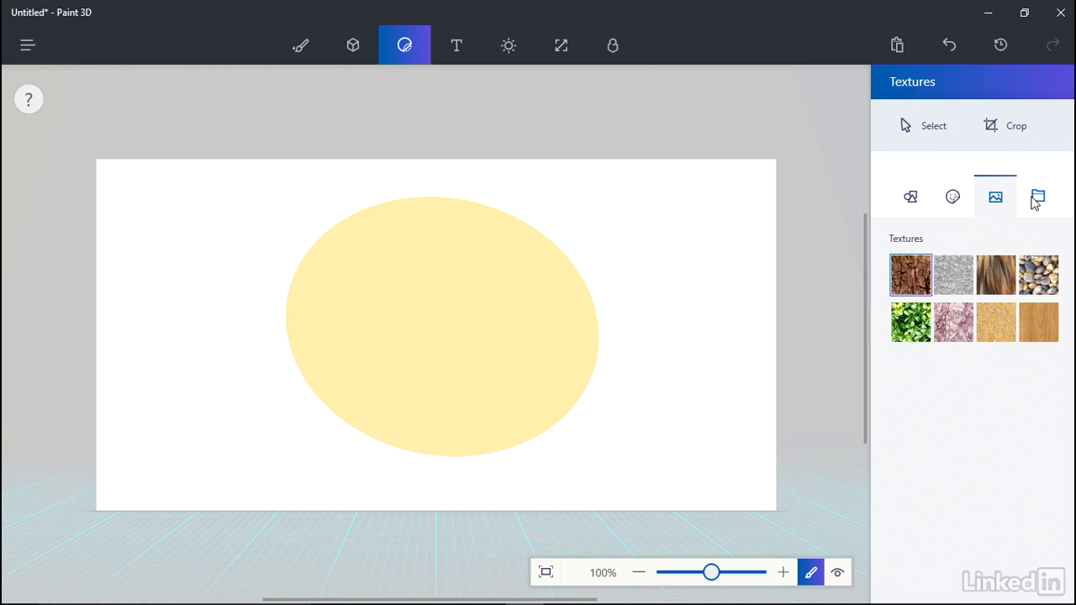
{"action": "left_click", "coordinate": [1035, 203]}
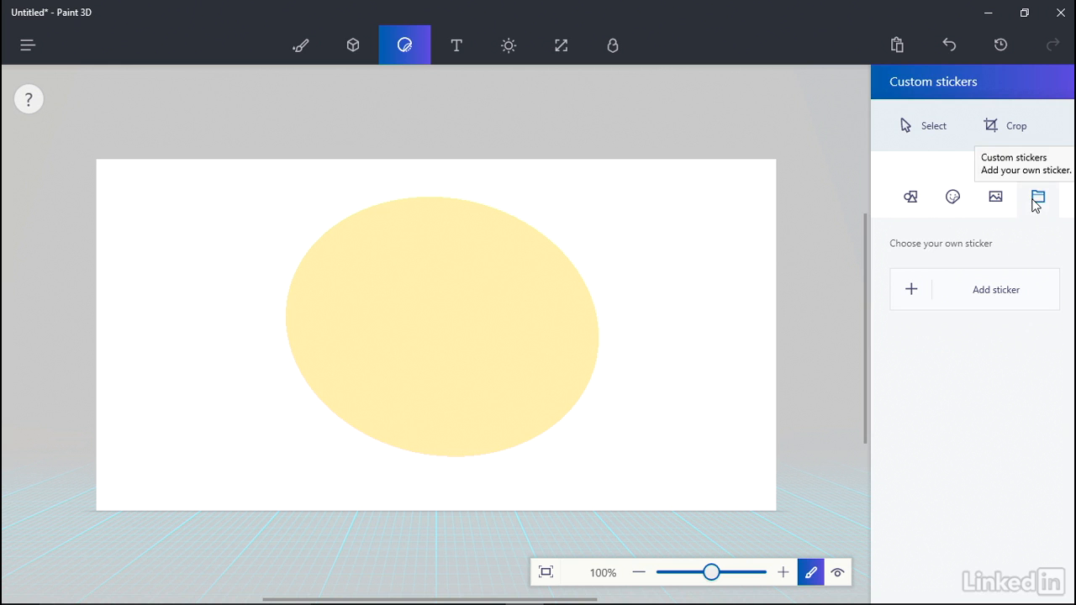
{"action": "left_click", "coordinate": [998, 202]}
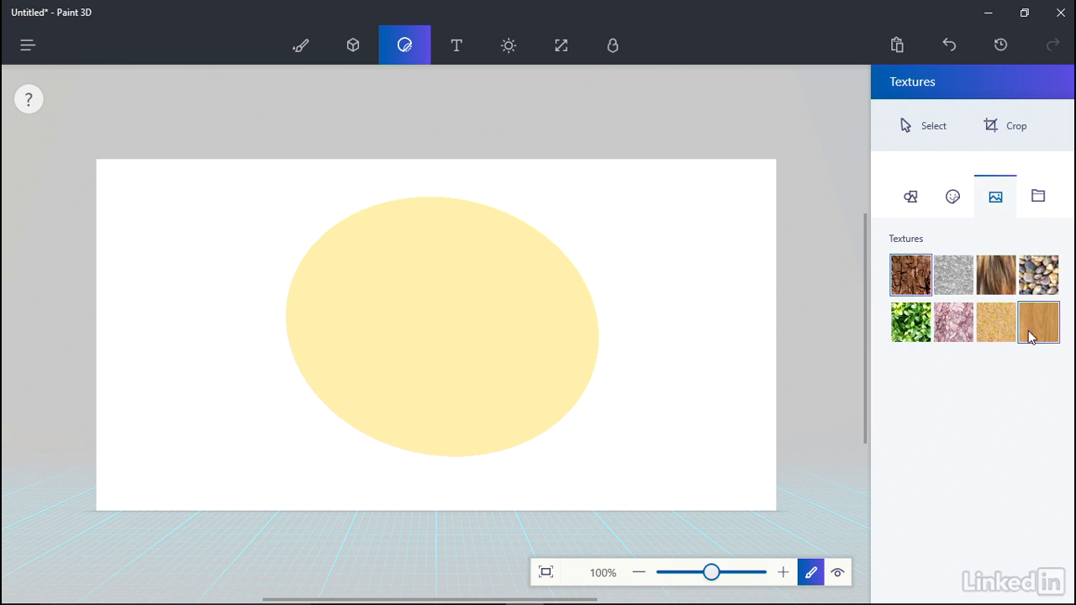
{"action": "left_click", "coordinate": [1039, 331]}
{"action": "left_click", "coordinate": [427, 326]}
- Enlarge and position the wood texture to cover the oval's whole face, and stamp it onto the object
{"action": "mouse_move", "coordinate": [432, 336]}
{"action": "left_mouse_down"}
{"action": "mouse_move", "coordinate": [485, 358]}
{"action": "mouse_move", "coordinate": [363, 327]}
{"action": "mouse_move", "coordinate": [538, 305]}
{"action": "mouse_move", "coordinate": [447, 378]}
{"action": "mouse_move", "coordinate": [451, 281]}
{"action": "mouse_move", "coordinate": [426, 339]}
{"action": "mouse_move", "coordinate": [449, 323]}
{"action": "left_mouse_up"}
{"action": "left_click_drag", "start_coordinate": [555, 446], "coordinate": [736, 604]}
{"action": "left_click_drag", "start_coordinate": [516, 376], "coordinate": [432, 296]}
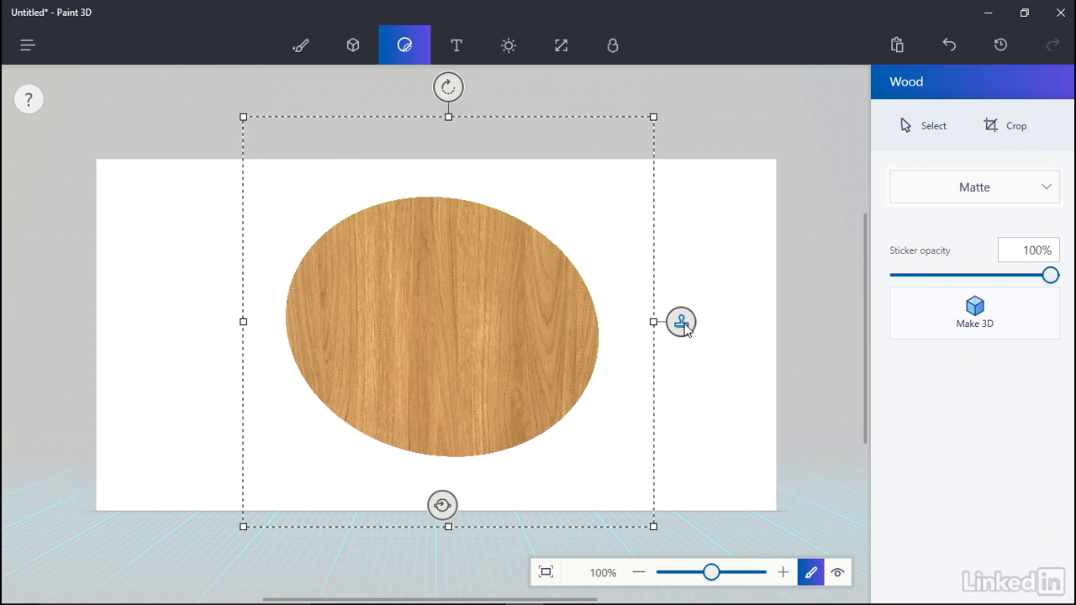
{"action": "left_click", "coordinate": [682, 324]}
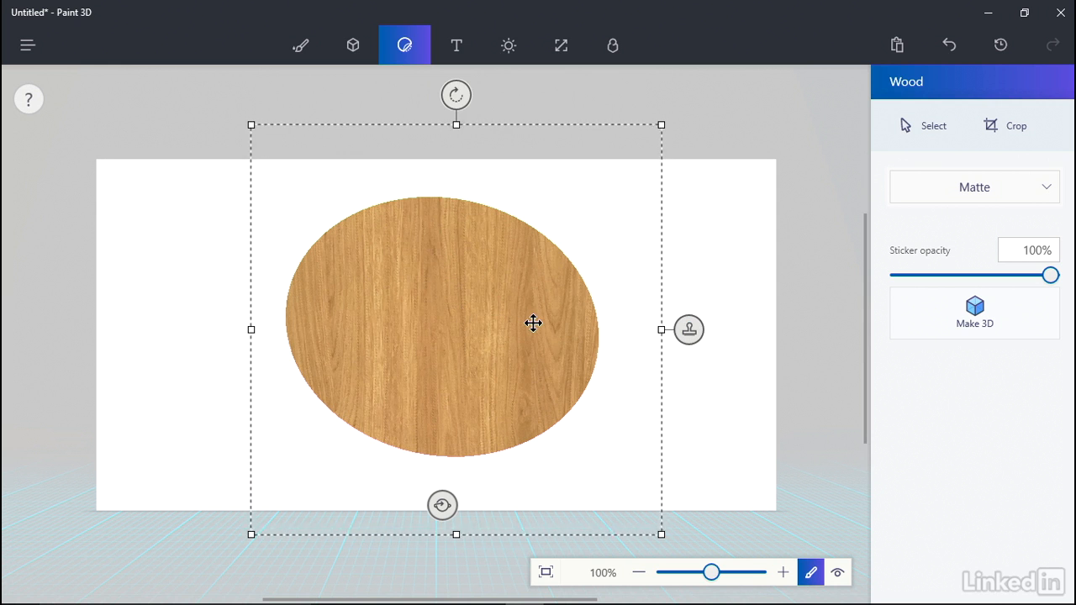
- Select the wood-covered oval and swivel it about its vertical axis to examine the applied texture
{"action": "left_click", "coordinate": [932, 130]}
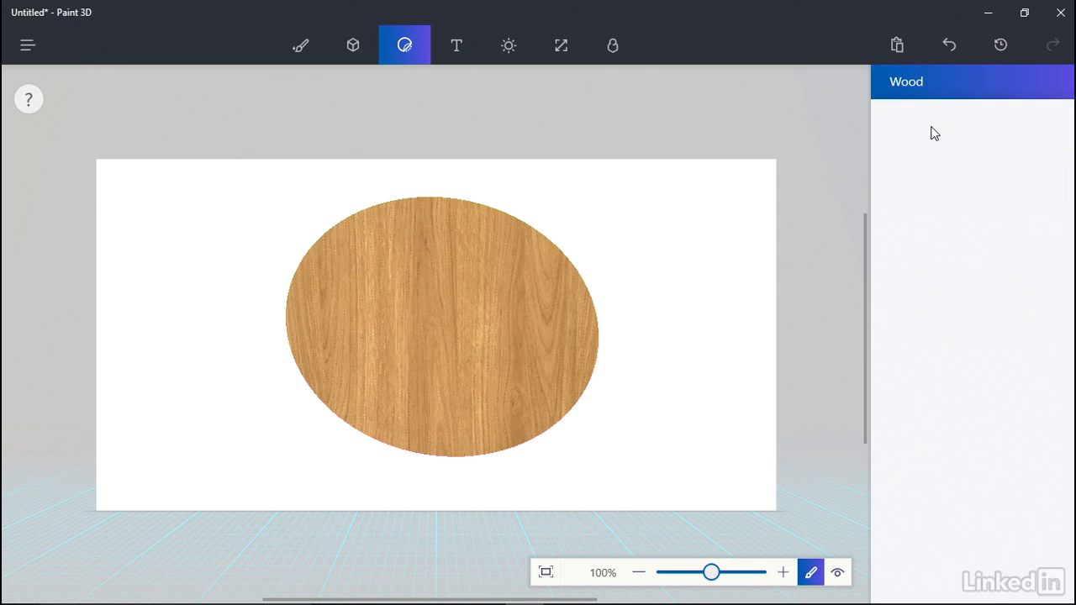
{"action": "left_click", "coordinate": [456, 300]}
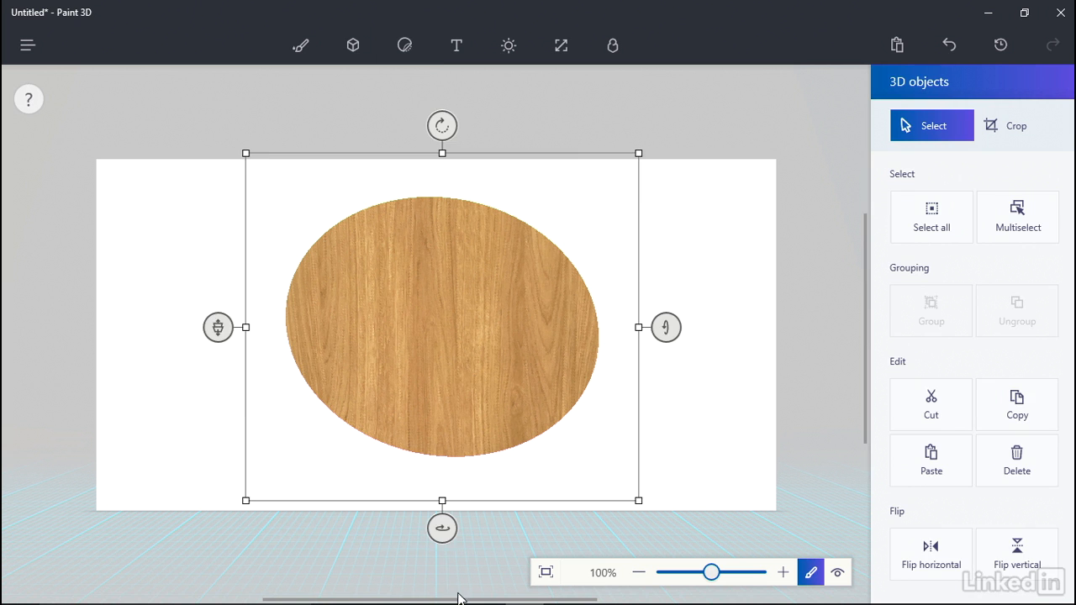
{"action": "mouse_move", "coordinate": [442, 528]}
{"action": "left_mouse_down"}
{"action": "mouse_move", "coordinate": [153, 527]}
{"action": "mouse_move", "coordinate": [469, 527]}
{"action": "mouse_move", "coordinate": [447, 526]}
{"action": "left_mouse_up"}
- Set up 3D text with the Cooper font, indigo colour and centre alignment
{"action": "left_click", "coordinate": [457, 49]}
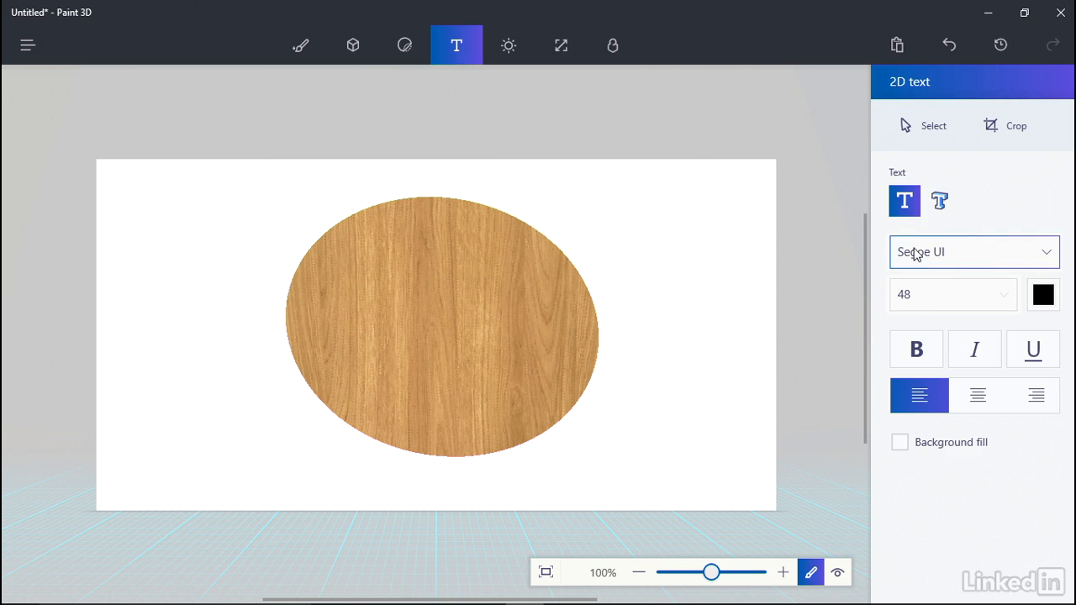
{"action": "left_click", "coordinate": [944, 203]}
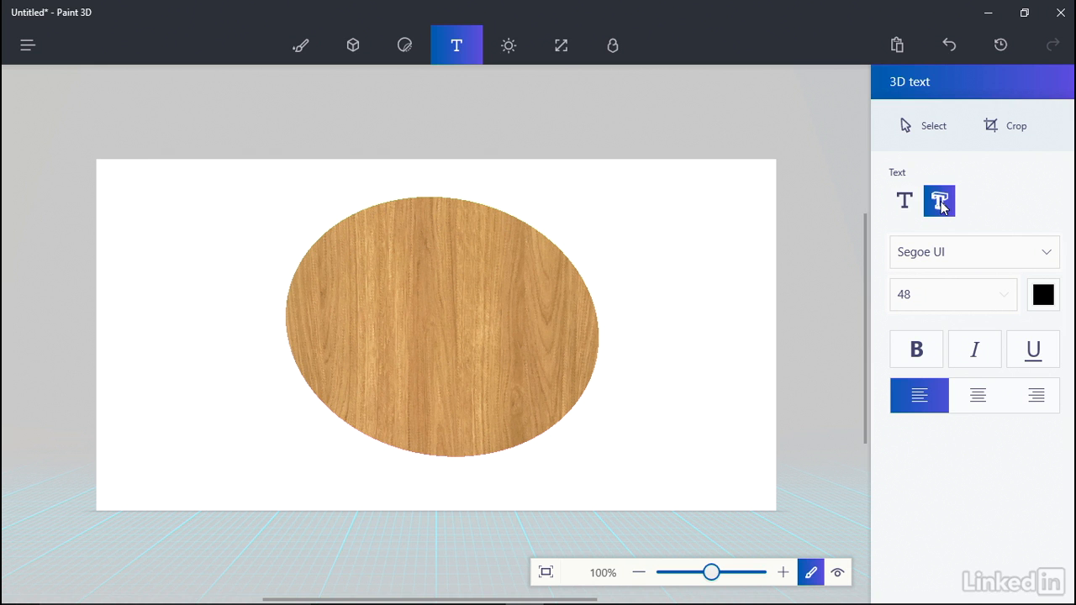
{"action": "left_click", "coordinate": [1048, 251]}
{"action": "scroll", "coordinate": [955, 336], "scroll_direction": "down", "scroll_amount": 10}
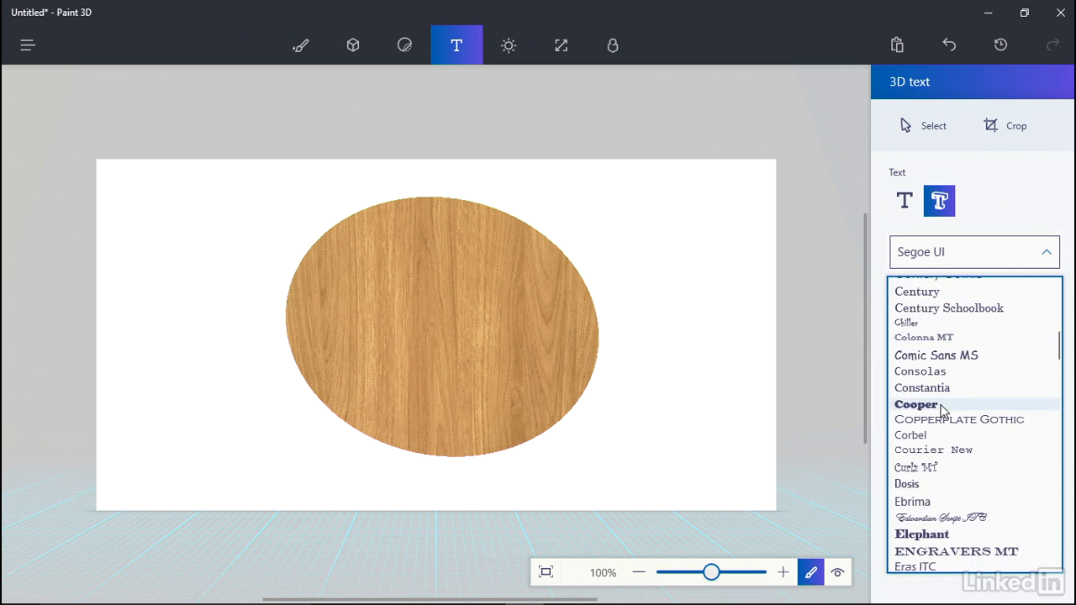
{"action": "left_click", "coordinate": [916, 405]}
{"action": "left_click", "coordinate": [1043, 295]}
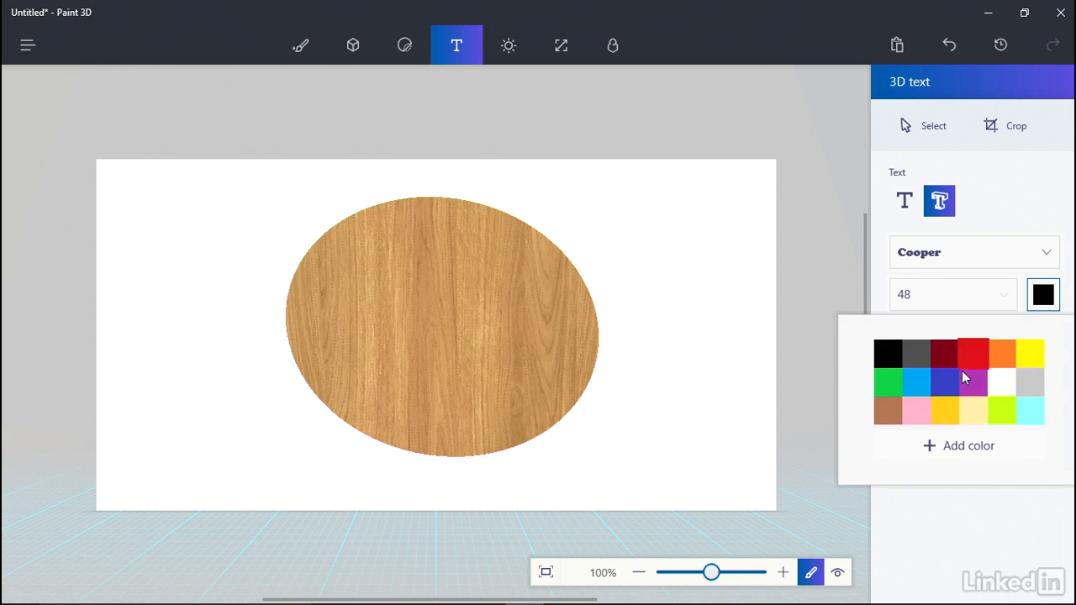
{"action": "left_click", "coordinate": [953, 379]}
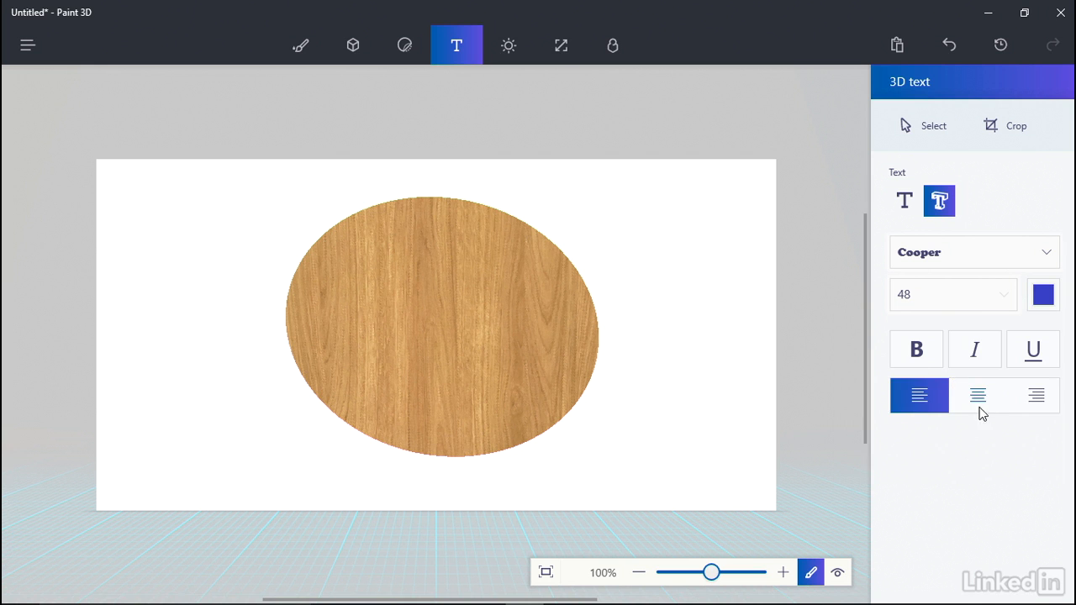
{"action": "left_click", "coordinate": [980, 400]}
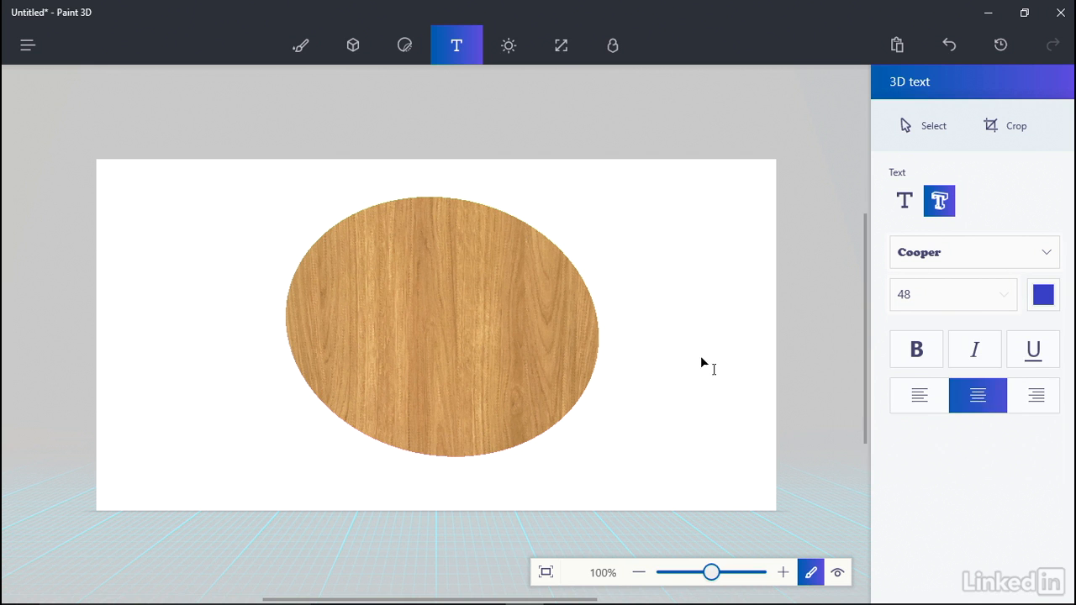
- Enter two centred lines of 3D text over the oval: the site owner's first name in possessive form, above "Web Site"
{"action": "left_click", "coordinate": [372, 268]}
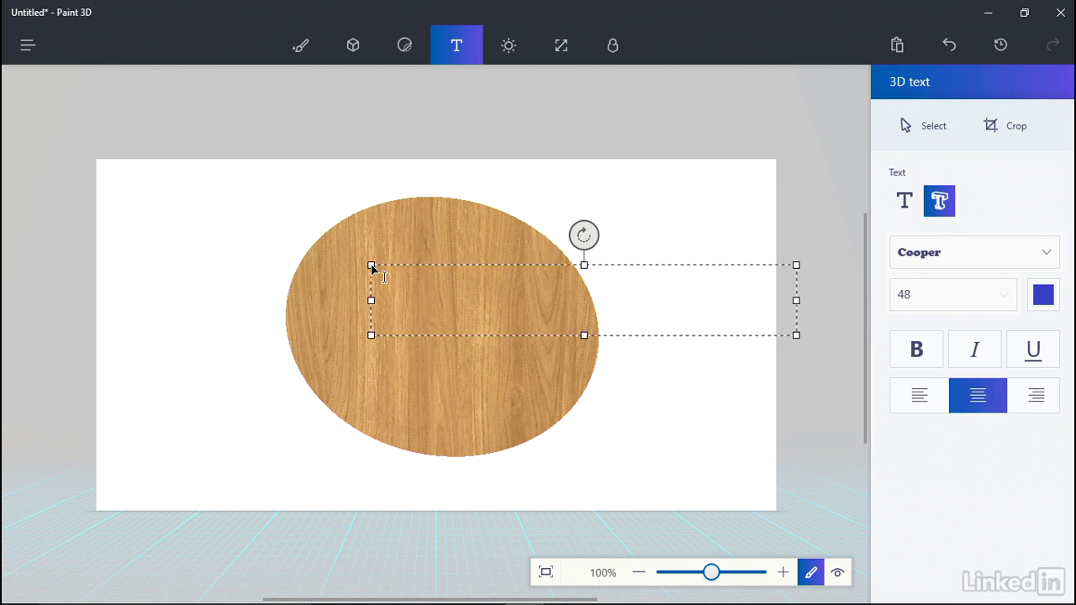
{"action": "type", "text": "Nick's"}
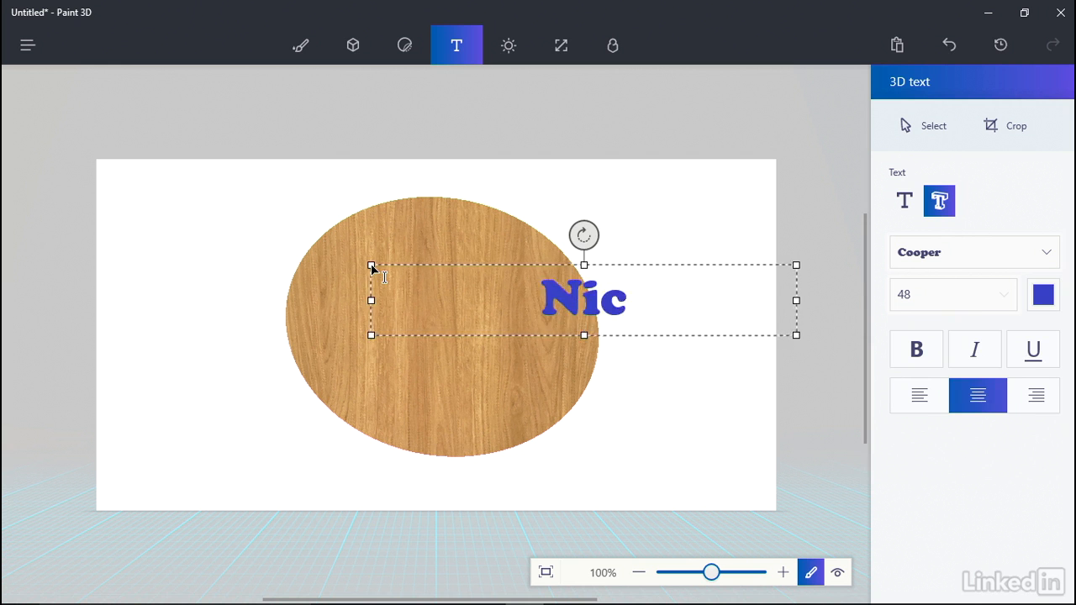
{"action": "key", "text": "Return"}
{"action": "type", "text": "Web Site"}
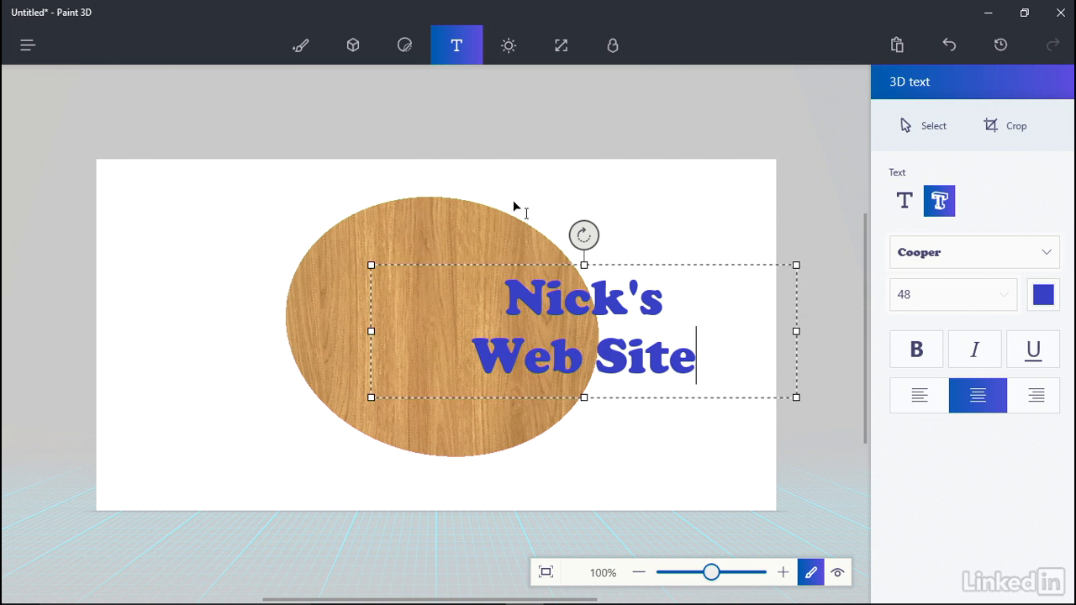
- Move the 3D text onto the wood oval, enlarge it to nearly the oval's width and centre it on the face
{"action": "left_click", "coordinate": [916, 127]}
{"action": "left_click", "coordinate": [624, 296]}
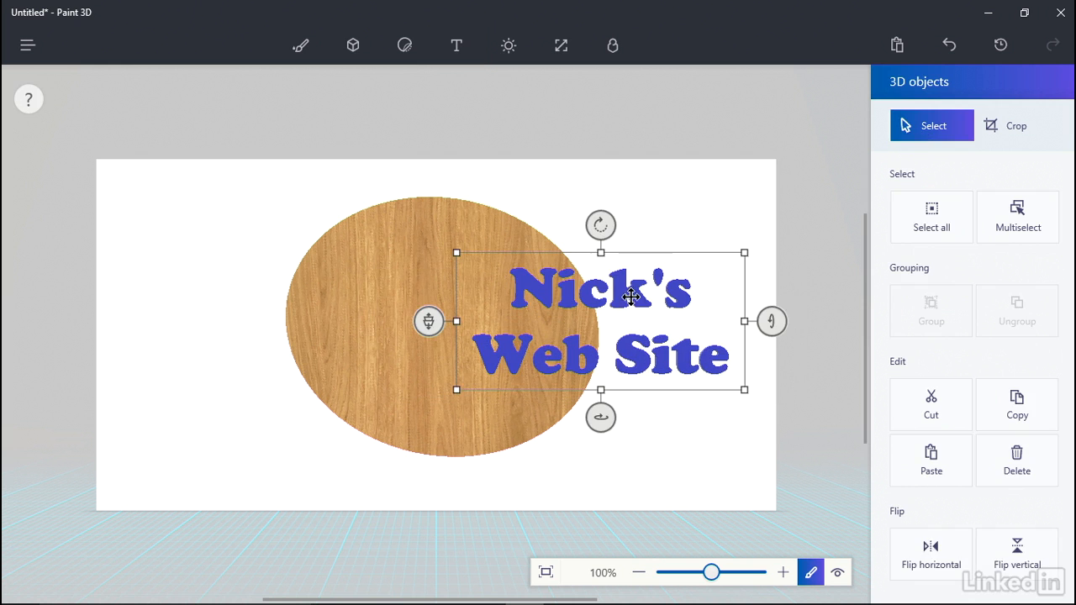
{"action": "left_click_drag", "start_coordinate": [630, 296], "coordinate": [468, 286]}
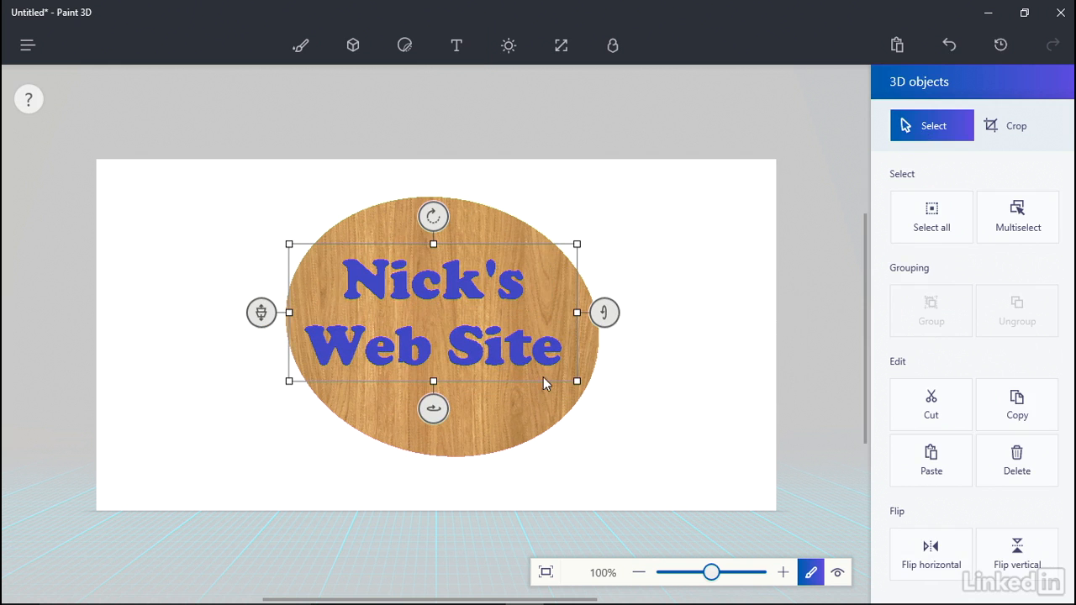
{"action": "mouse_move", "coordinate": [574, 379]}
{"action": "left_mouse_down"}
{"action": "mouse_move", "coordinate": [582, 398]}
{"action": "mouse_move", "coordinate": [569, 392]}
{"action": "left_mouse_up"}
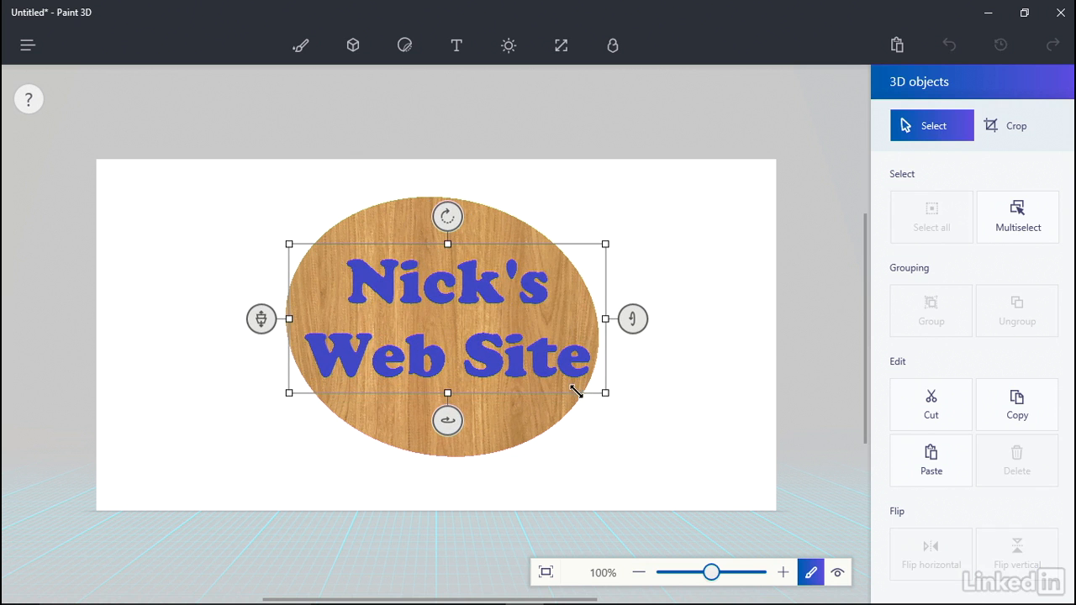
{"action": "left_click_drag", "start_coordinate": [482, 295], "coordinate": [478, 305]}
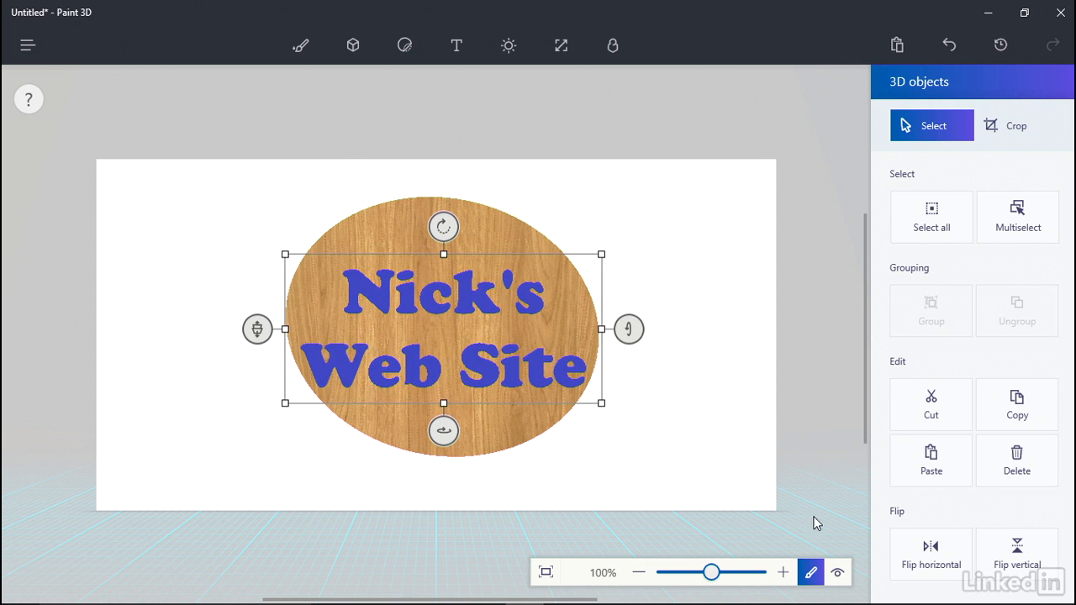
- Check the spacing between canvas, oval and text in 3D view, and push the wood oval back toward the canvas
{"action": "left_click", "coordinate": [838, 573]}
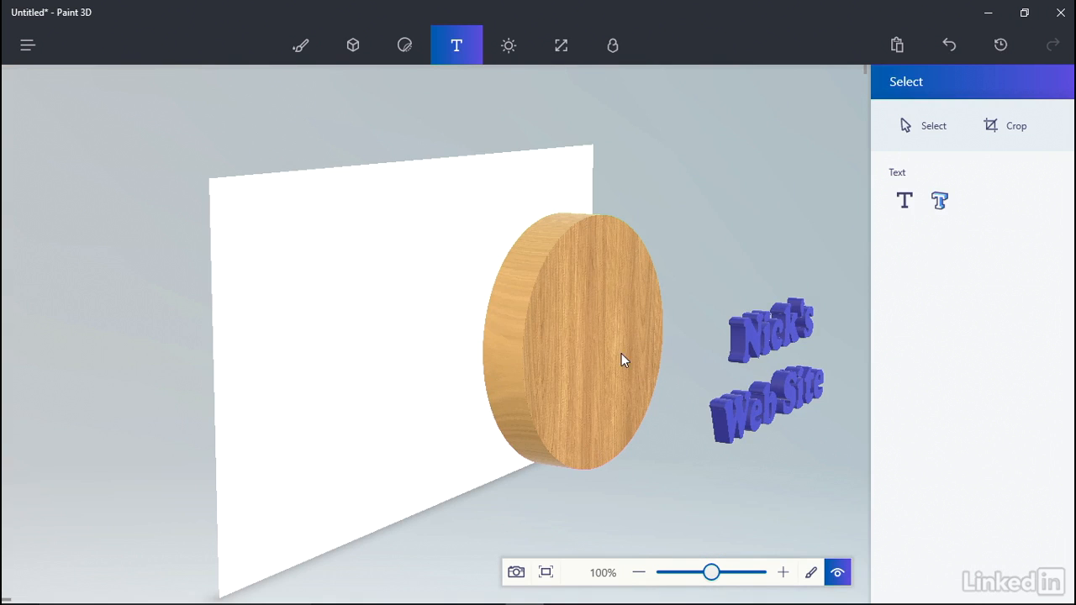
{"action": "left_click", "coordinate": [810, 572]}
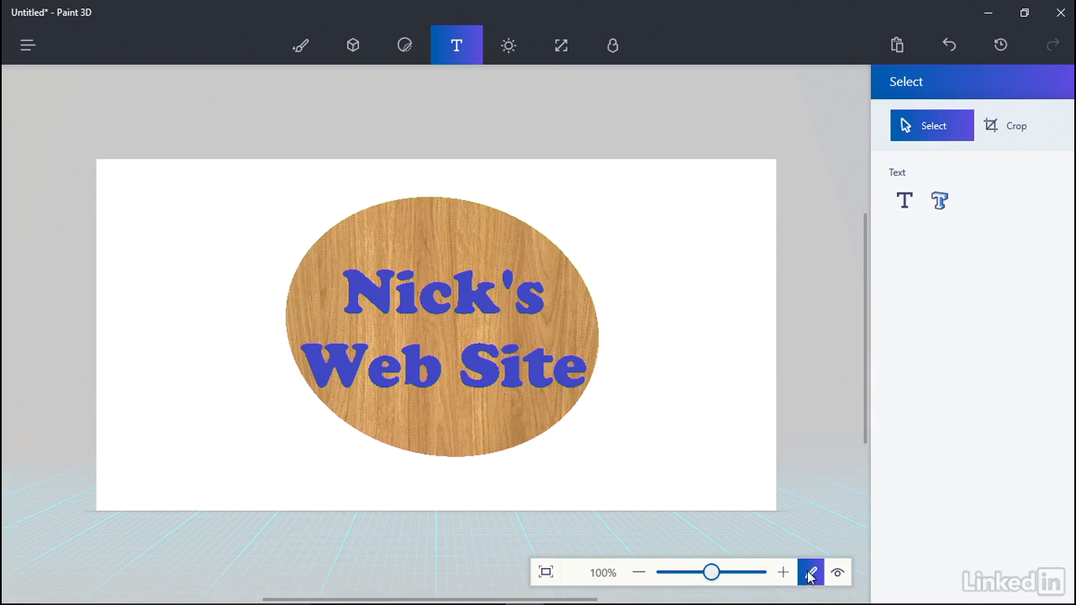
{"action": "left_click", "coordinate": [421, 226]}
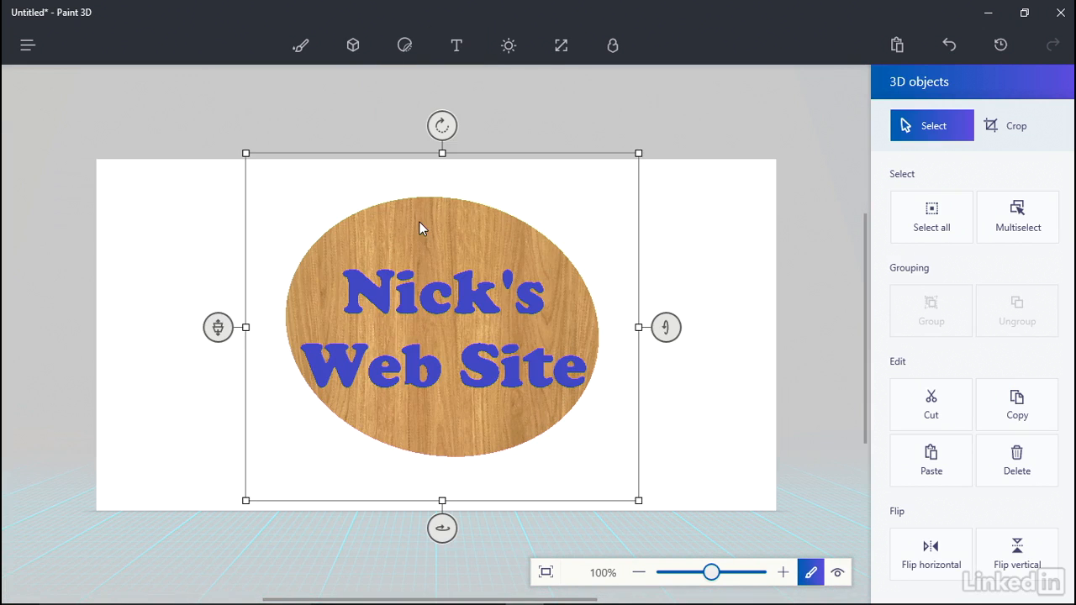
{"action": "left_click_drag", "start_coordinate": [216, 330], "coordinate": [216, 169]}
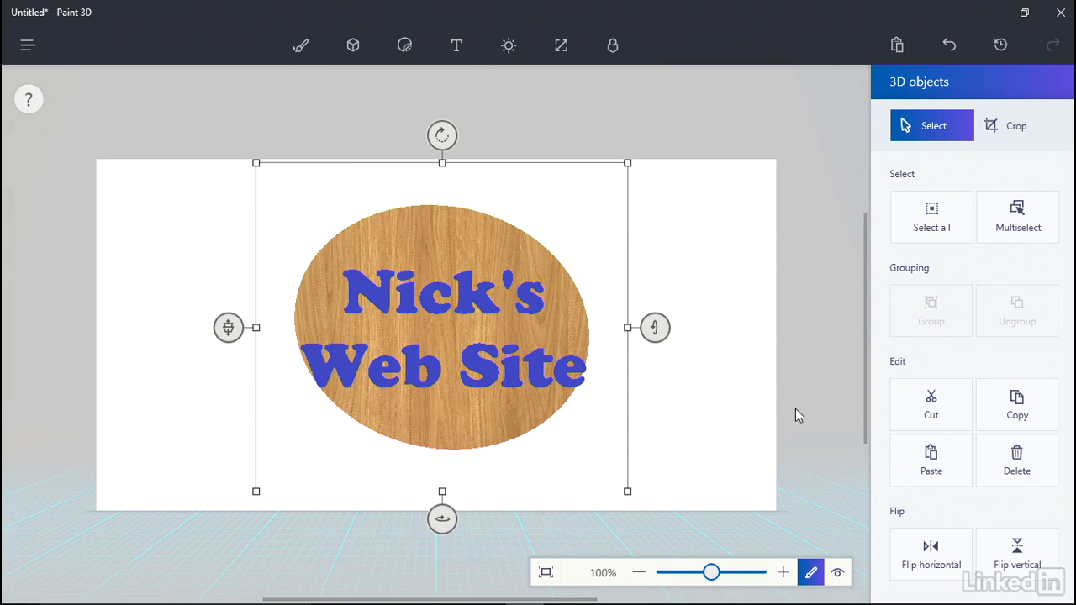
- Select the 3D text and push it back in depth toward the oval's face
{"action": "left_click", "coordinate": [795, 408]}
{"action": "left_click", "coordinate": [472, 294]}
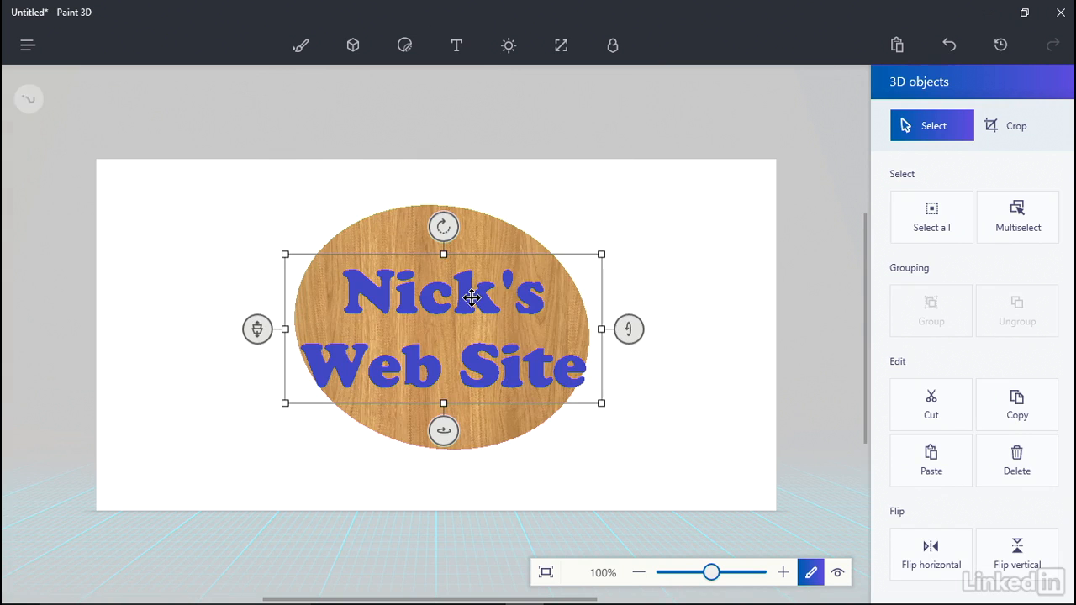
{"action": "left_click_drag", "start_coordinate": [258, 327], "coordinate": [291, 17]}
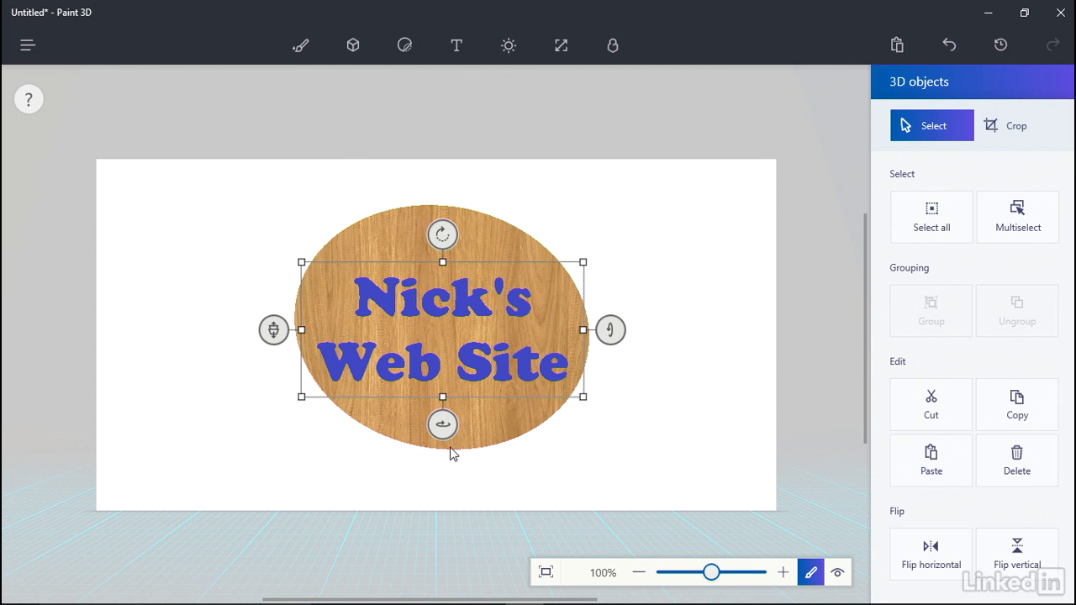
- Swivel the 3D text side-on, shift it slightly, swivel it back to face forward and fine-tune its depth against the oval
{"action": "left_click_drag", "start_coordinate": [443, 423], "coordinate": [314, 423]}
{"action": "left_click_drag", "start_coordinate": [475, 328], "coordinate": [493, 331]}
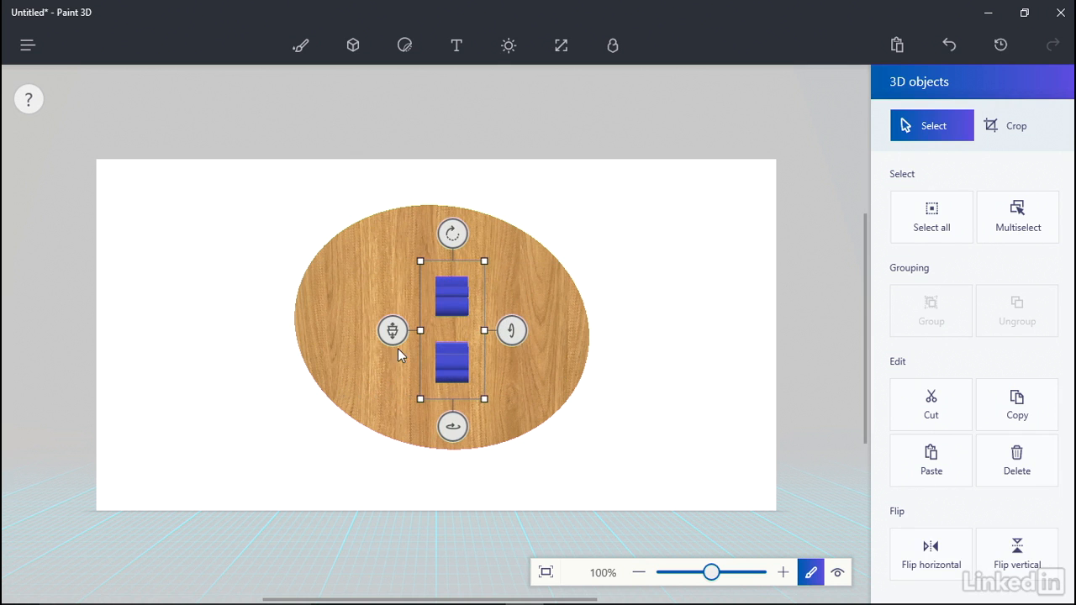
{"action": "left_click_drag", "start_coordinate": [444, 427], "coordinate": [572, 427]}
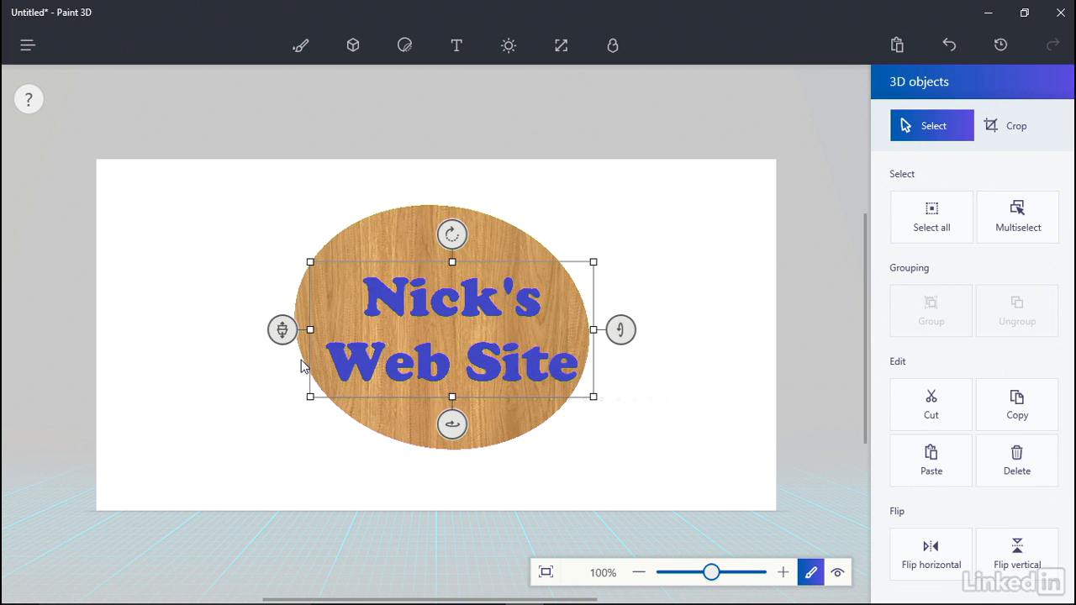
{"action": "mouse_move", "coordinate": [280, 329]}
{"action": "left_mouse_down"}
{"action": "mouse_move", "coordinate": [281, 298]}
{"action": "mouse_move", "coordinate": [286, 313]}
{"action": "left_mouse_up"}
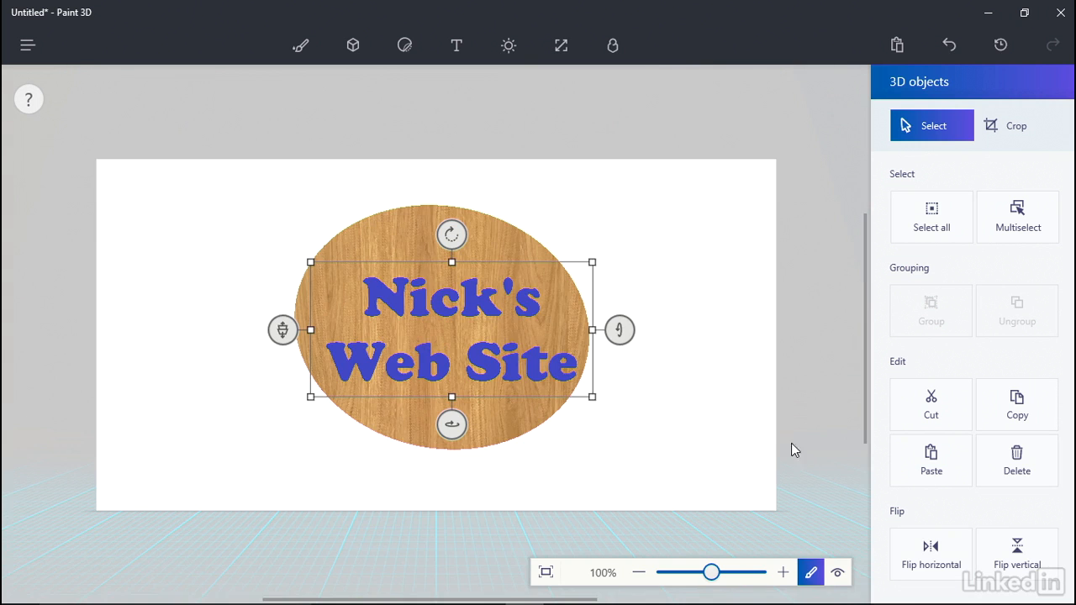
- Examine in 3D view from both sides how the text sits on the oval, and return to the editing view
{"action": "left_click", "coordinate": [838, 573]}
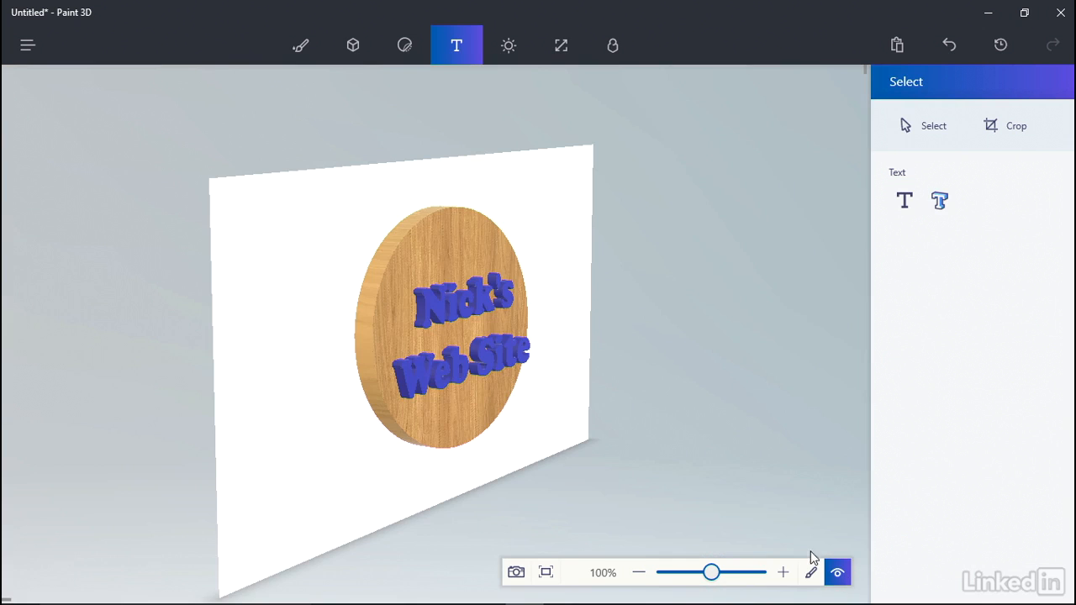
{"action": "left_click_drag", "start_coordinate": [681, 468], "coordinate": [451, 450]}
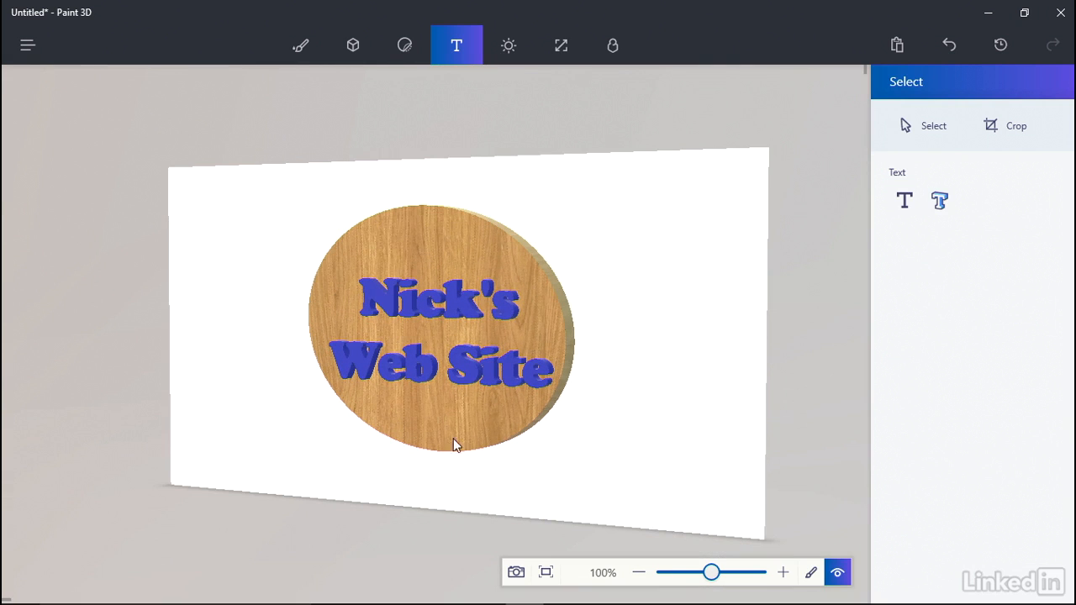
{"action": "left_click", "coordinate": [811, 573]}
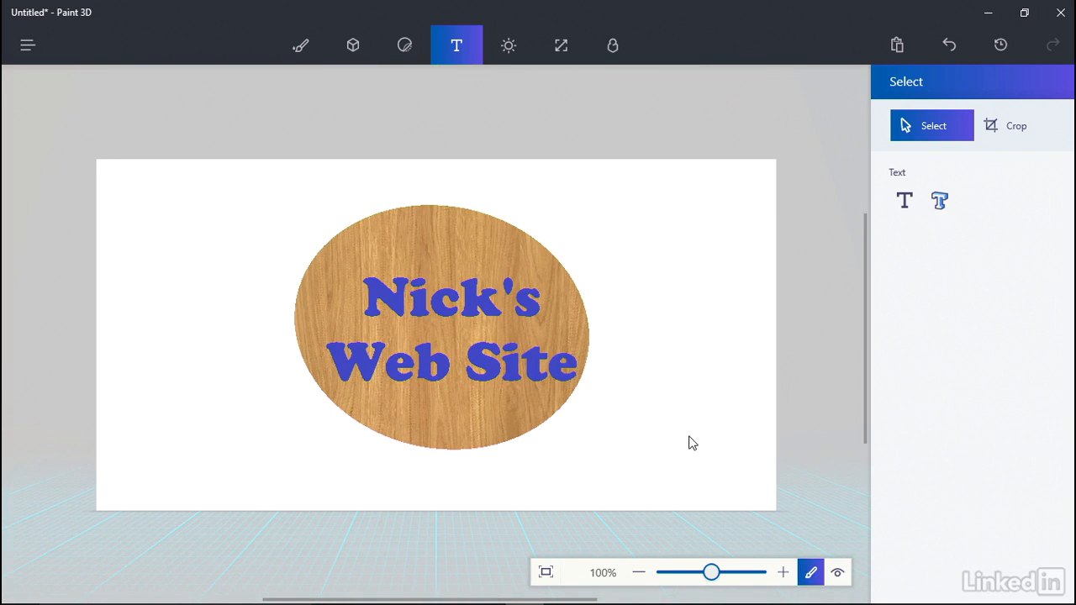
- Look over the effects filters and hide the canvas behind the plaque
{"action": "left_click", "coordinate": [510, 48]}
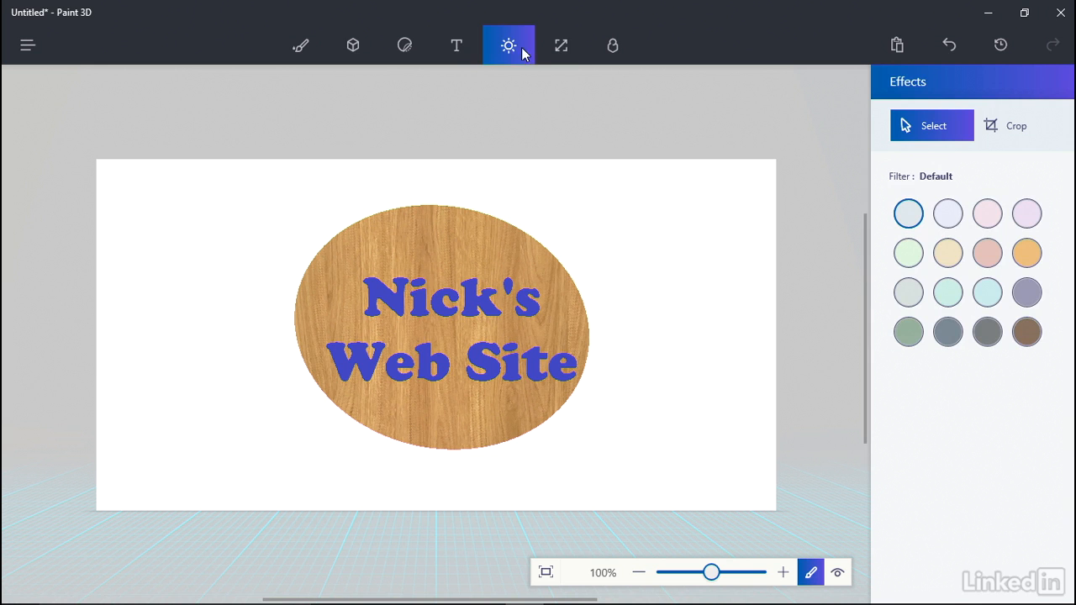
{"action": "left_click", "coordinate": [561, 48]}
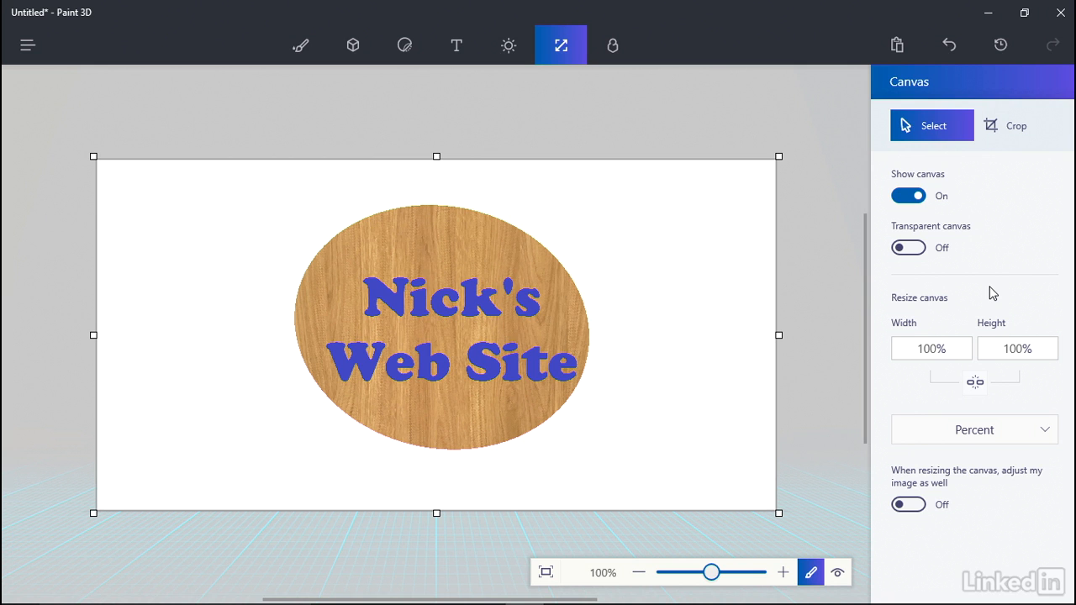
{"action": "left_click", "coordinate": [910, 198]}
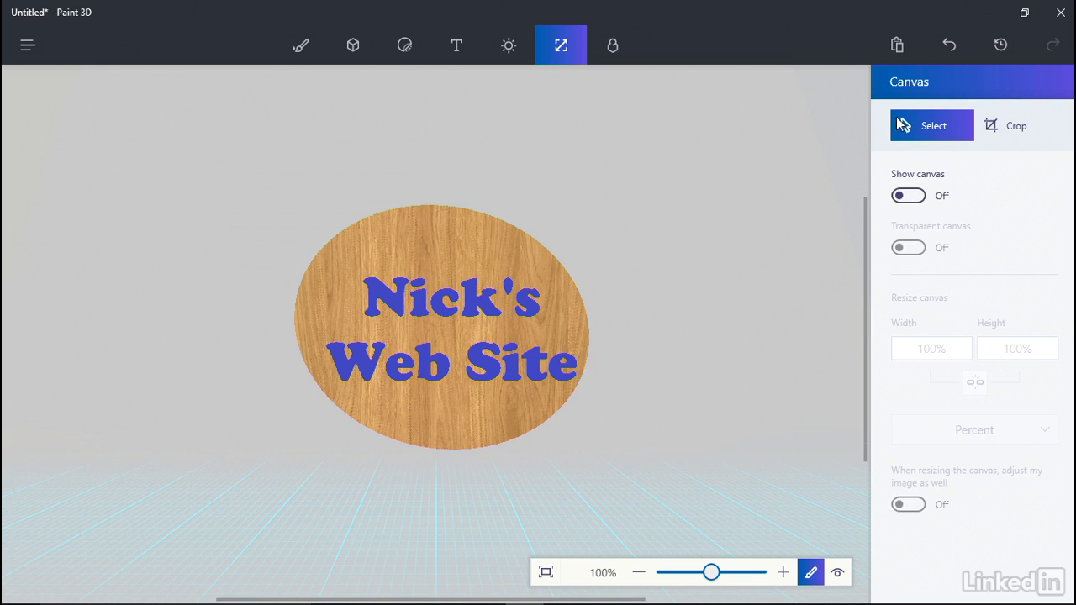
- Multiselect the wood oval and the 3D text, group them, and reselect the group as one object
{"action": "left_click", "coordinate": [403, 245]}
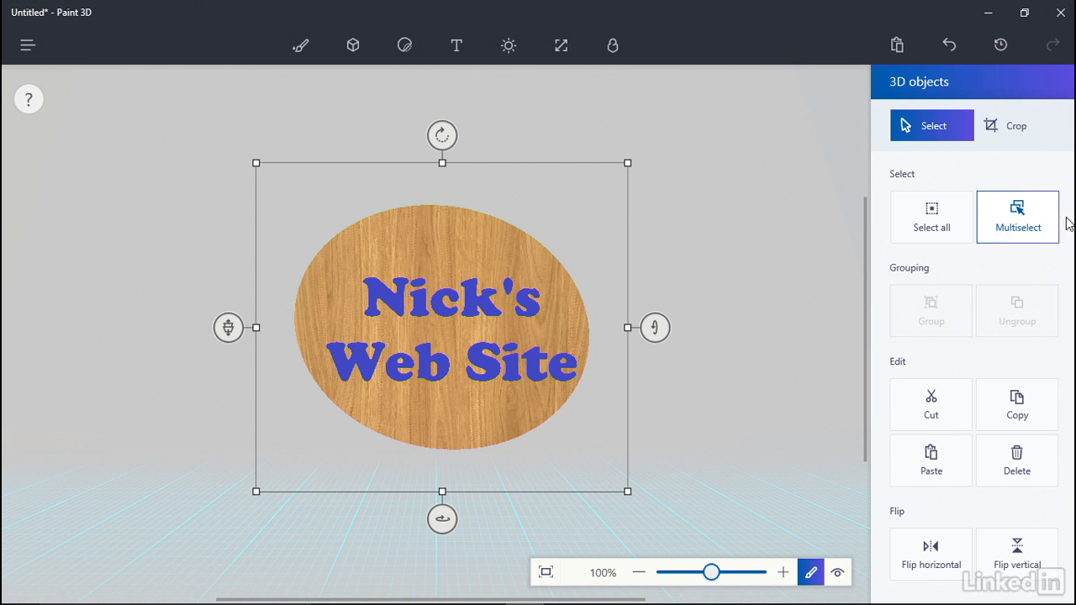
{"action": "left_click", "coordinate": [1030, 222]}
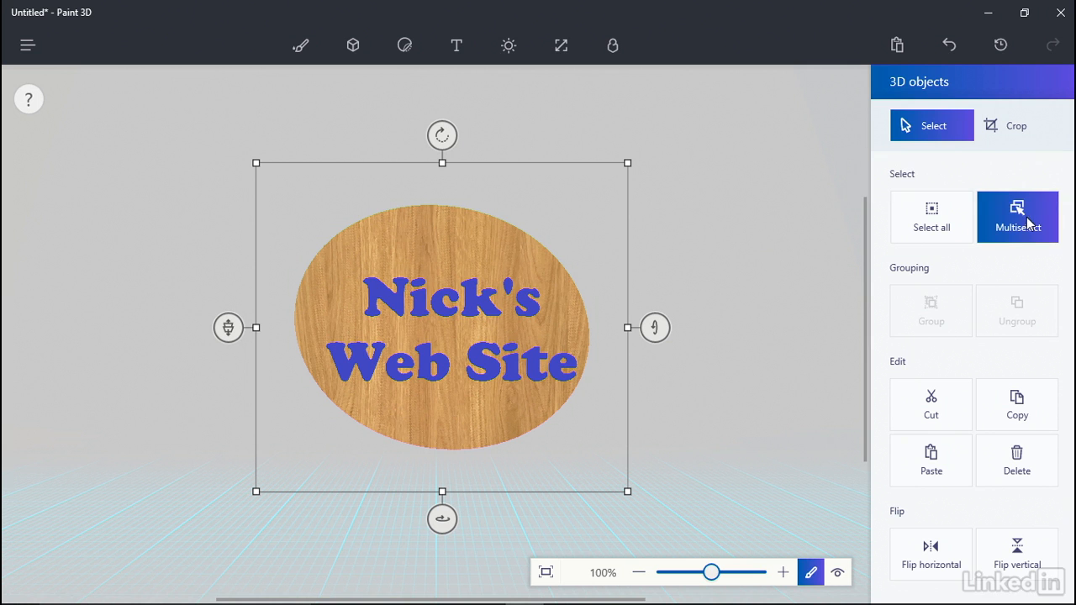
{"action": "left_click", "coordinate": [480, 296]}
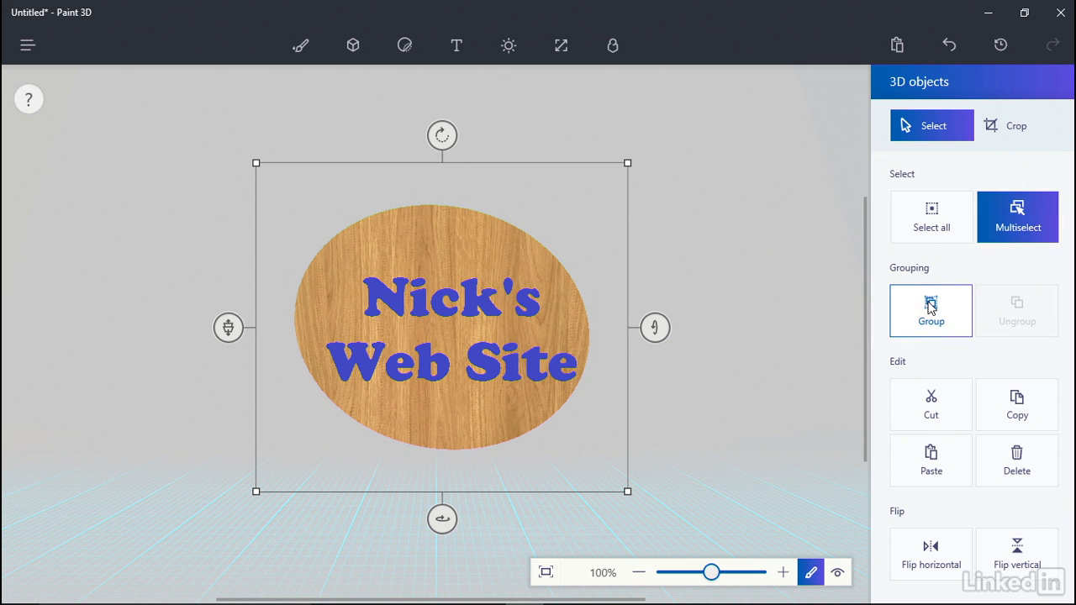
{"action": "left_click", "coordinate": [929, 323]}
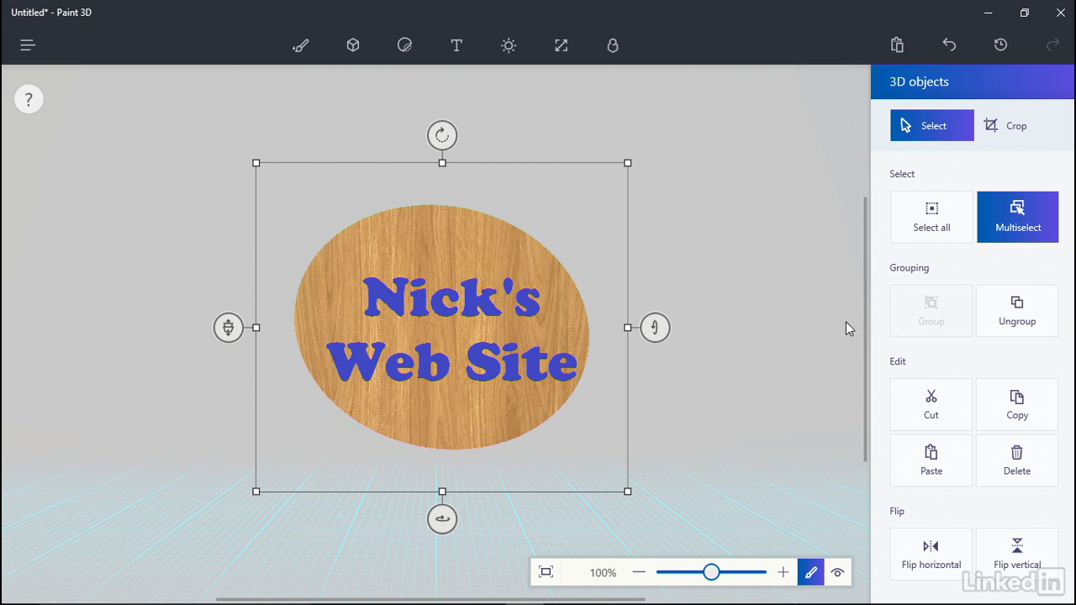
{"action": "left_click", "coordinate": [706, 306]}
{"action": "left_click", "coordinate": [520, 321]}
- Swivel the grouped plaque slightly about its vertical axis and tilt it back, viewed at 150% zoom, to show its depth
{"action": "left_click_drag", "start_coordinate": [711, 574], "coordinate": [713, 576]}
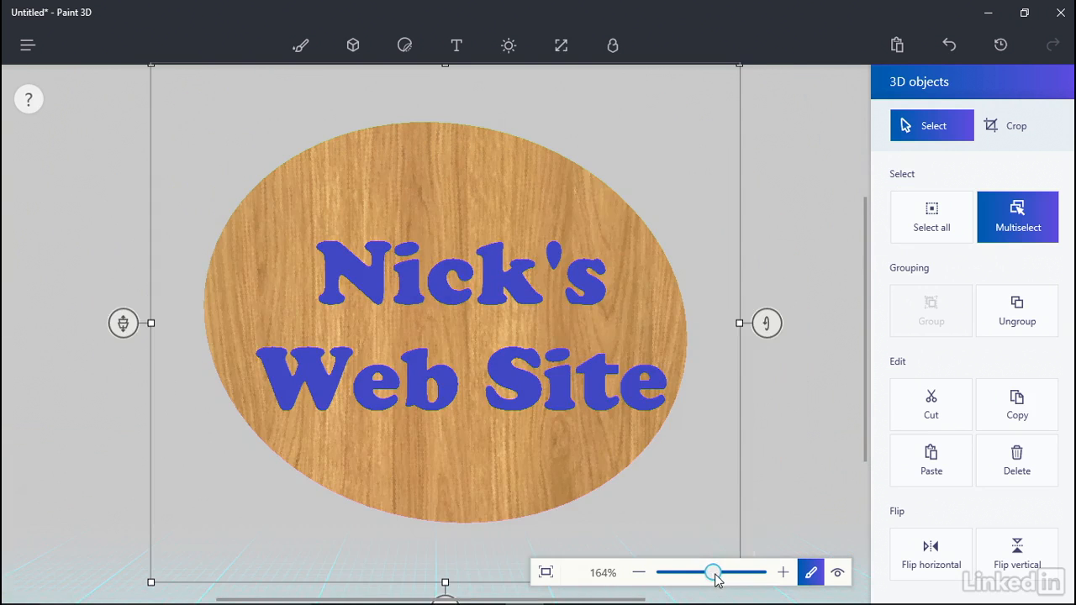
{"action": "left_click", "coordinate": [639, 574]}
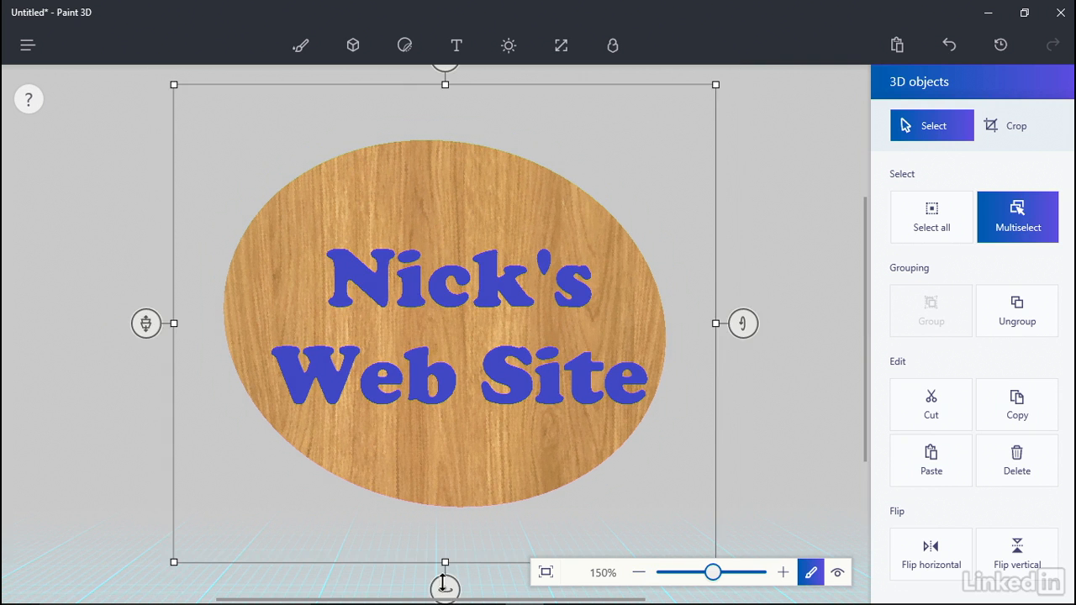
{"action": "left_click_drag", "start_coordinate": [444, 589], "coordinate": [396, 584]}
{"action": "left_click_drag", "start_coordinate": [745, 324], "coordinate": [742, 260]}
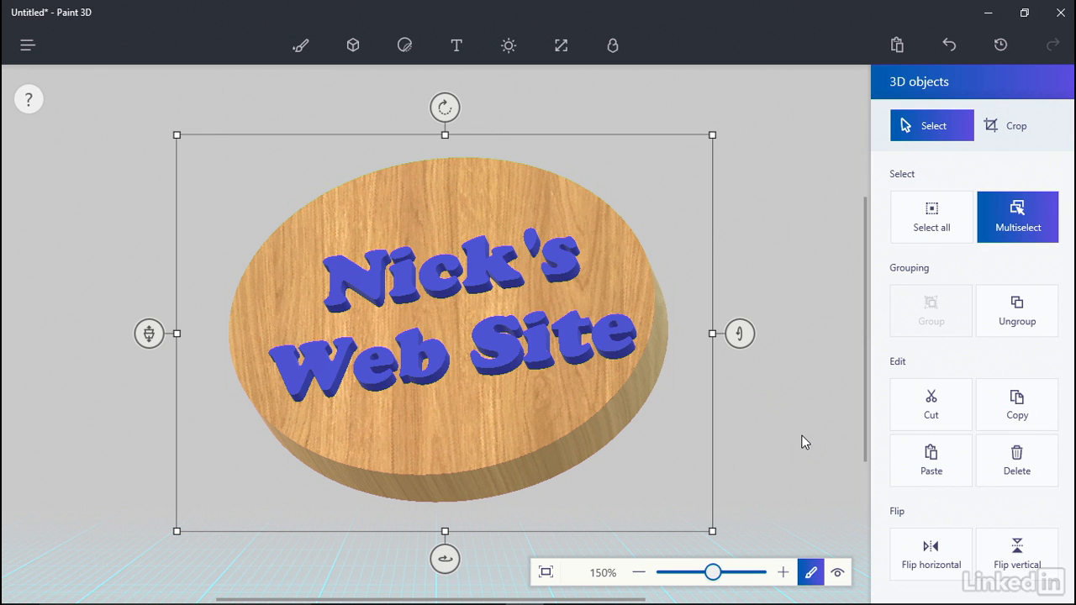
- Save the work as a Paint 3D project, naming it with the owner's first name followed by "web site logo"
{"action": "left_click", "coordinate": [28, 47]}
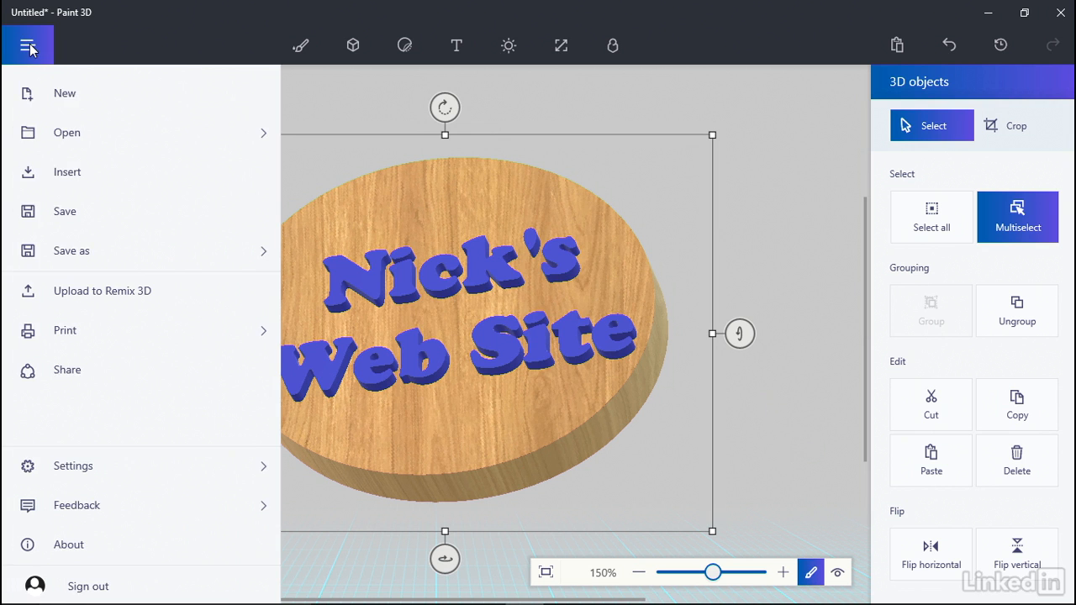
{"action": "left_click", "coordinate": [48, 260]}
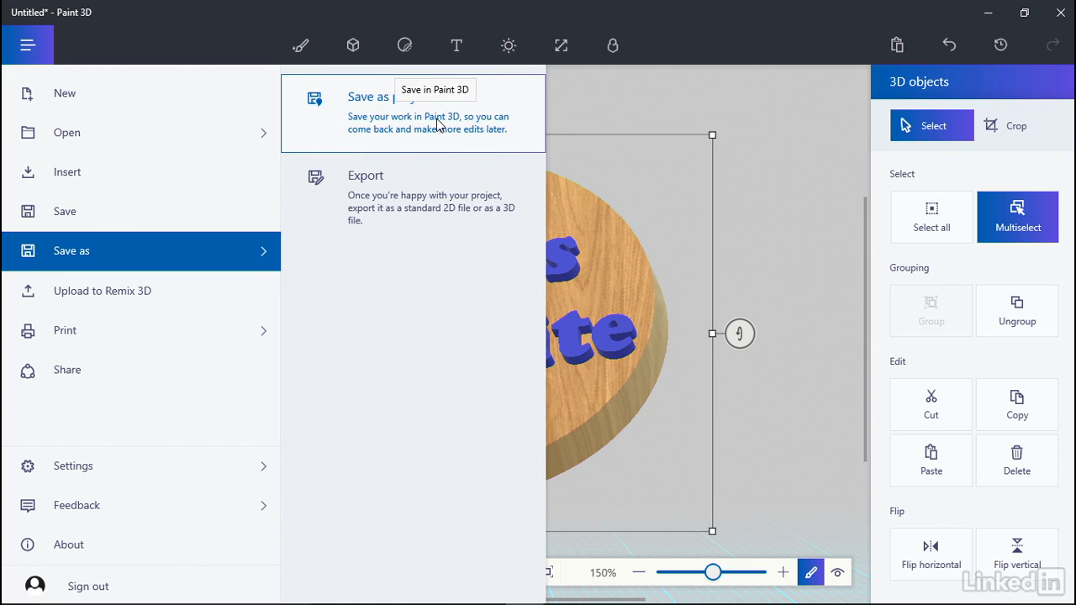
{"action": "left_click", "coordinate": [388, 127]}
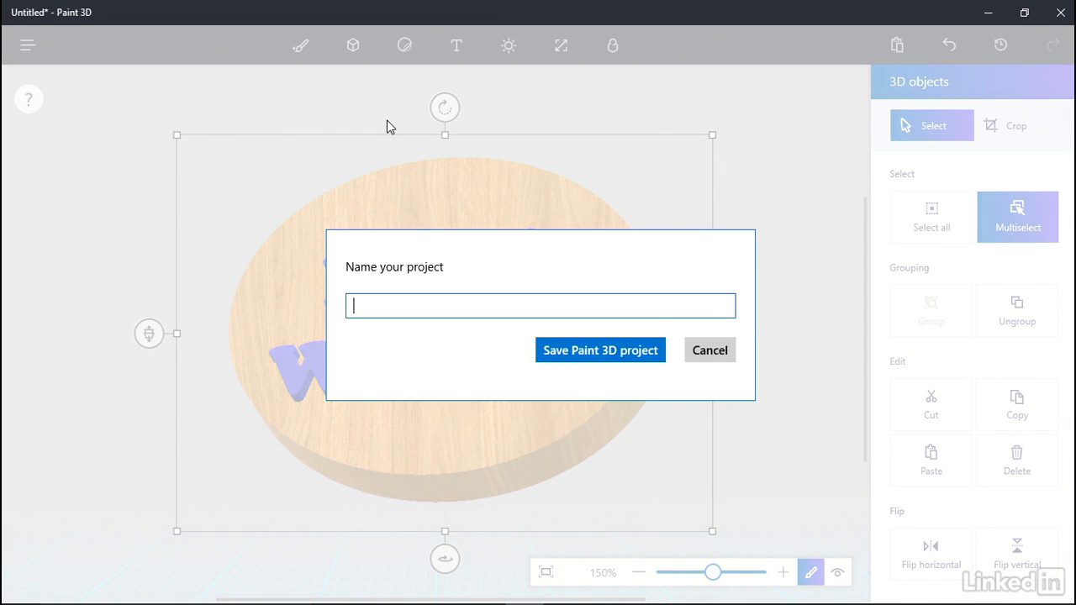
{"action": "type", "text": "Nick web site l"}
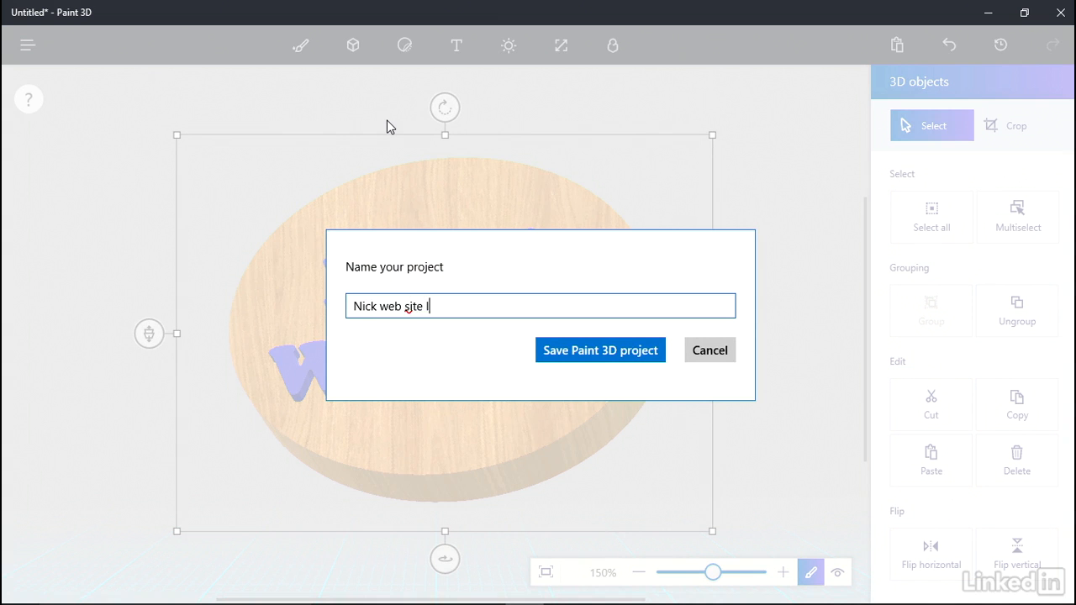
{"action": "left_click", "coordinate": [576, 345]}
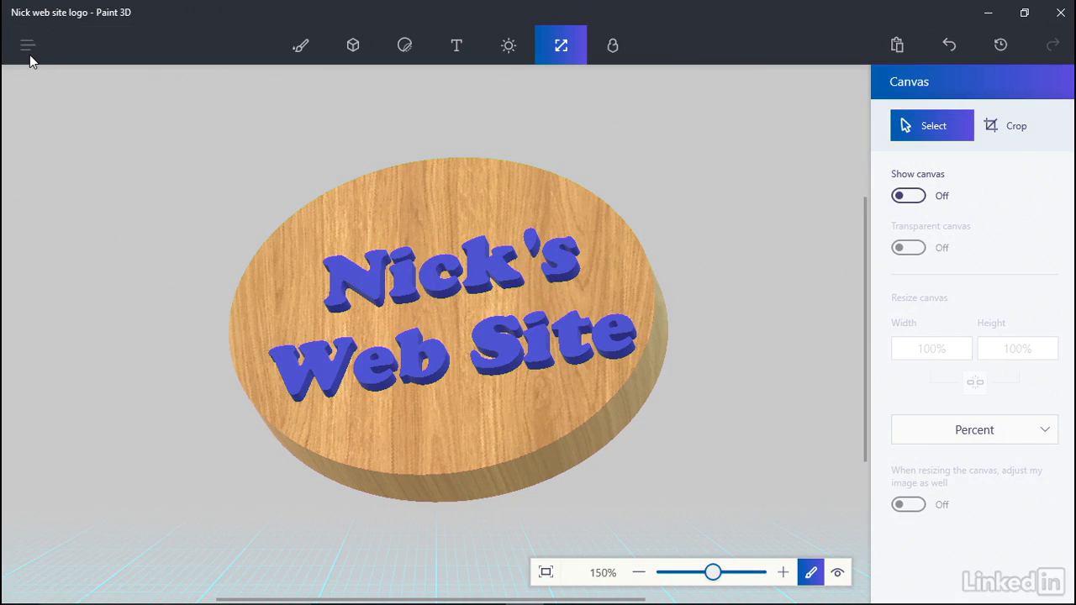
- Open the print options to view the choices for 2D and 3D printing
{"action": "left_click", "coordinate": [27, 45]}
{"action": "left_click", "coordinate": [90, 351]}
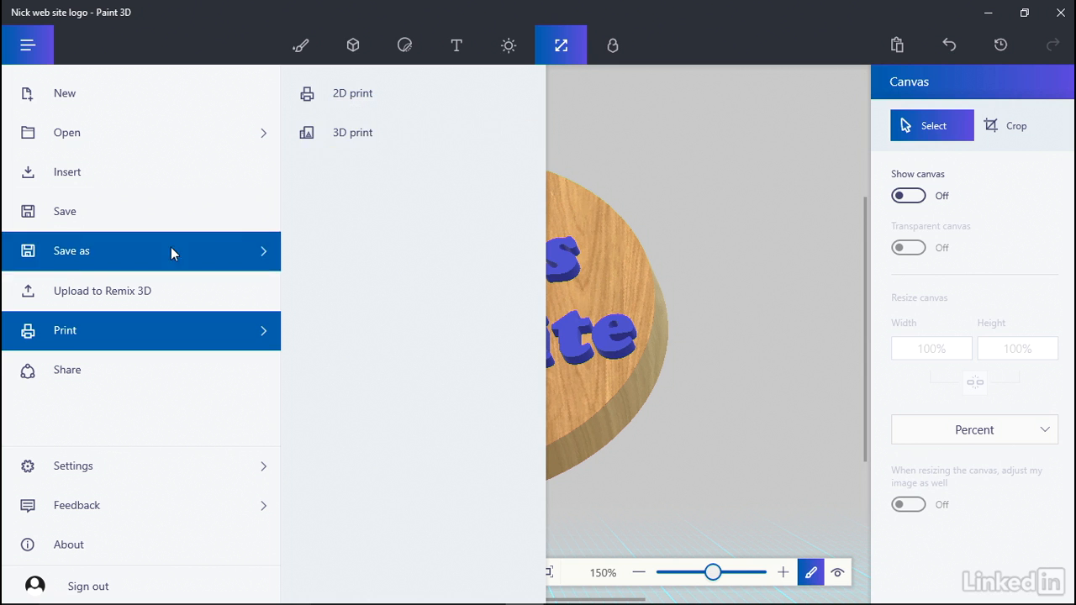
- Export the plaque to the Desktop as a 2D PNG image, naming it with the owner's first name followed by "Web site logo"
{"action": "left_click", "coordinate": [97, 259]}
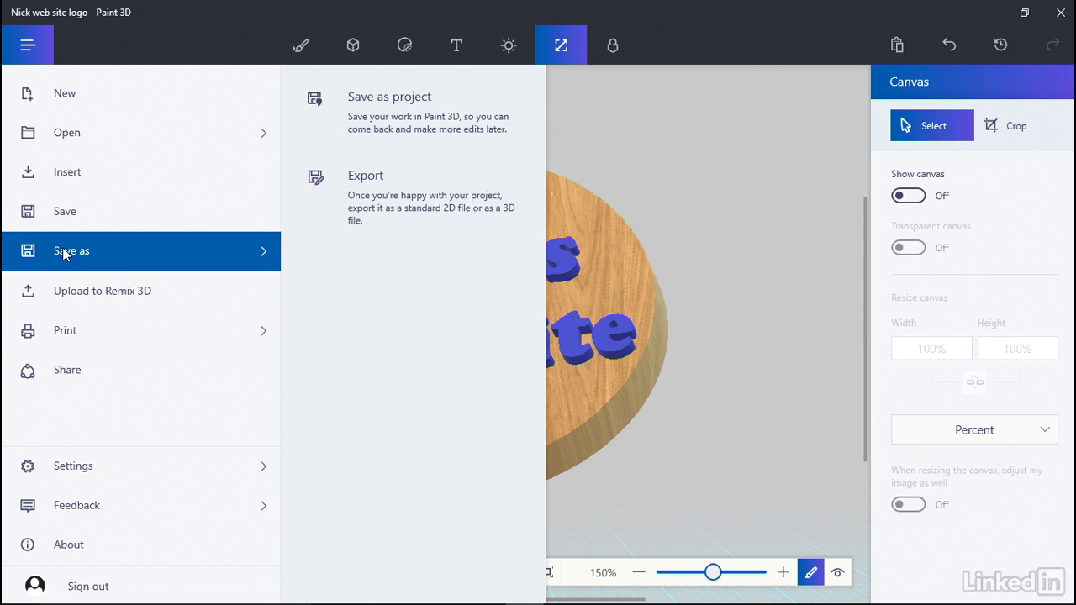
{"action": "left_click", "coordinate": [413, 201]}
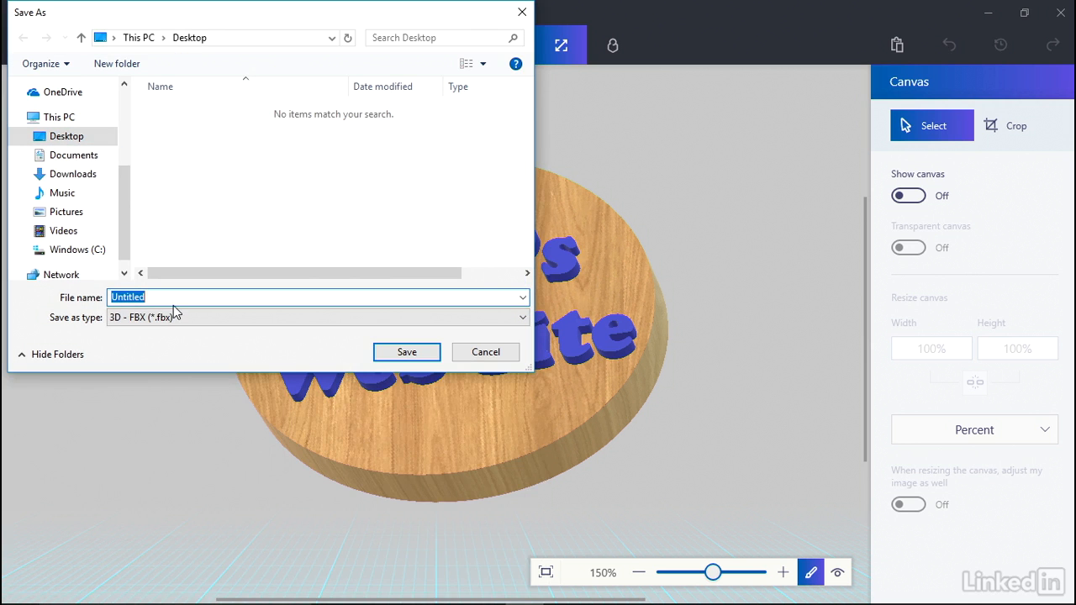
{"action": "type", "text": "Nick Web site logo"}
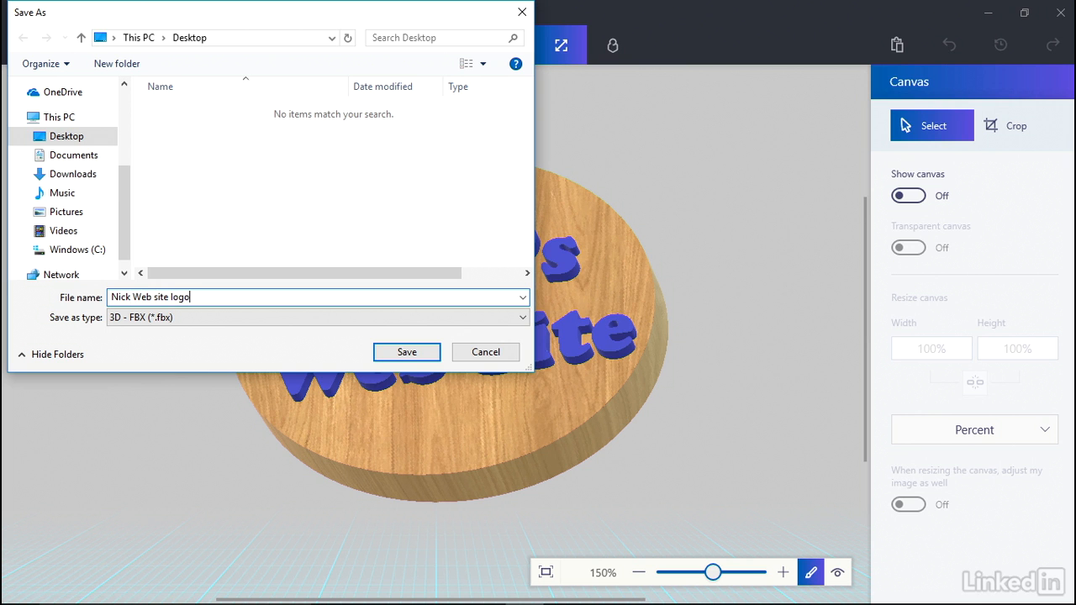
{"action": "left_click", "coordinate": [269, 318]}
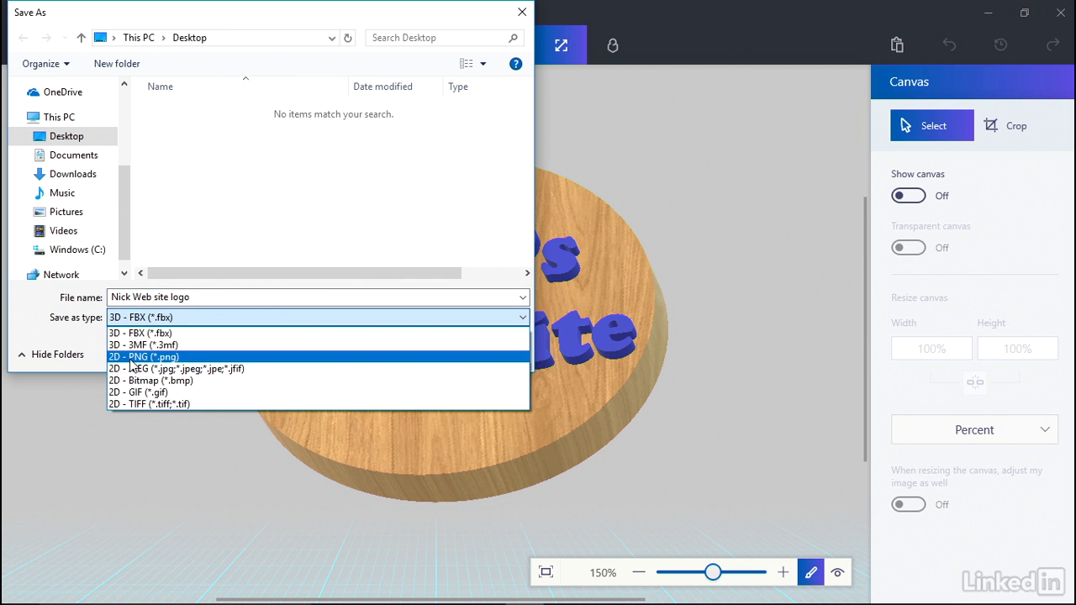
{"action": "left_click", "coordinate": [131, 359]}
{"action": "left_click", "coordinate": [404, 353]}
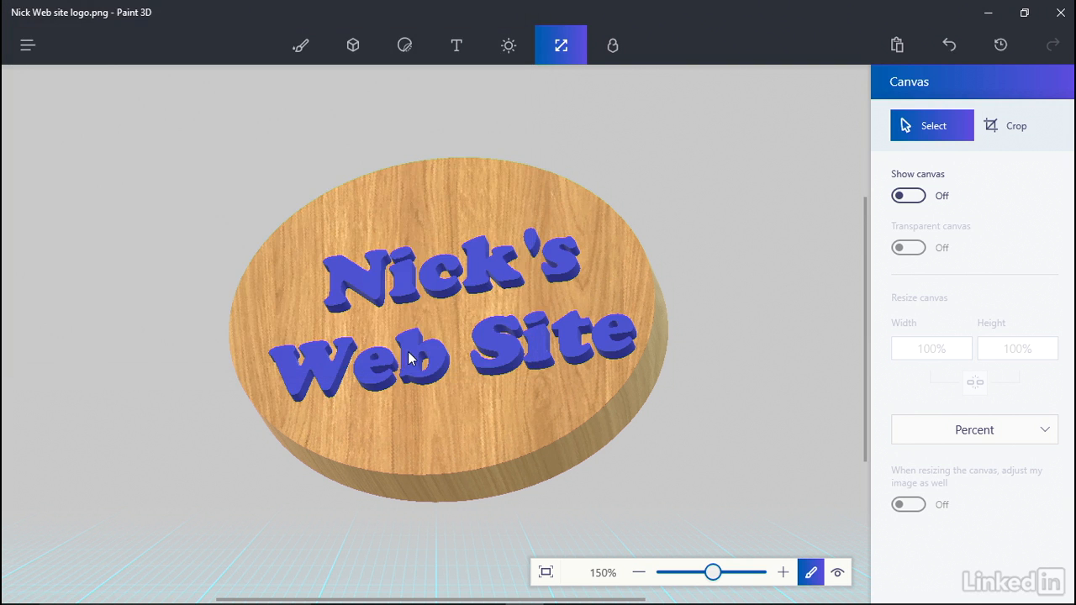
- Minimize the Paint 3D window, view the exported logo image from the desktop in Photos, and close the viewer
{"action": "left_click", "coordinate": [990, 16]}
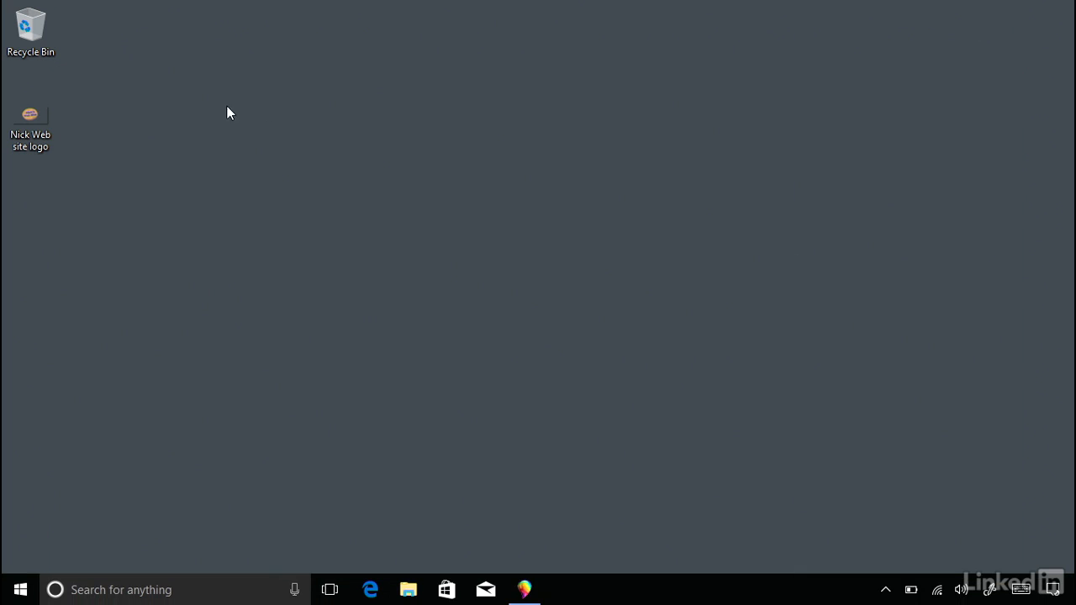
{"action": "double_click", "coordinate": [38, 115]}
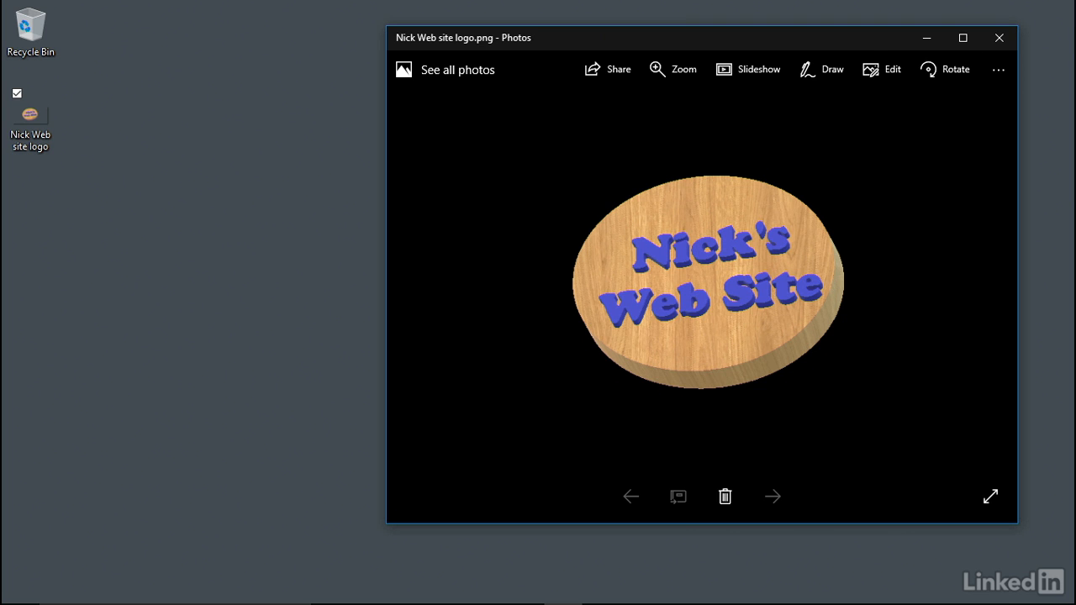
{"action": "left_click", "coordinate": [996, 40]}
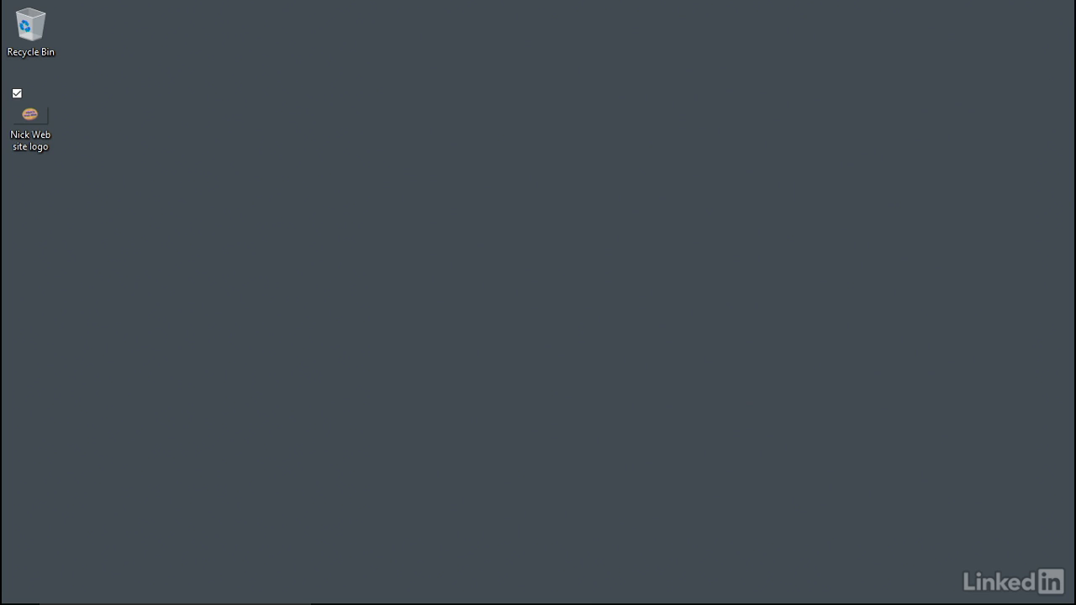